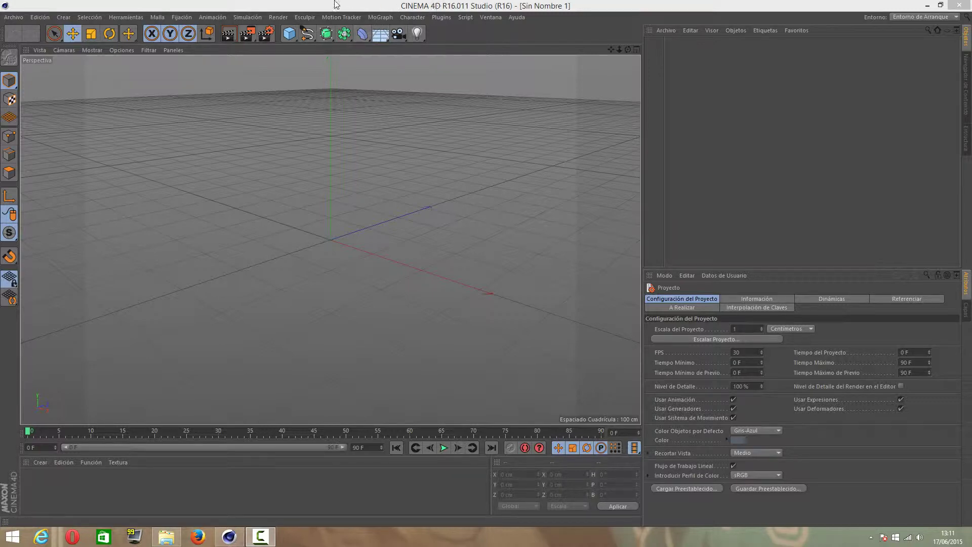
Step: Add a cube and stretch it along X to about 908.5 cm as a long base block
click(289, 36)
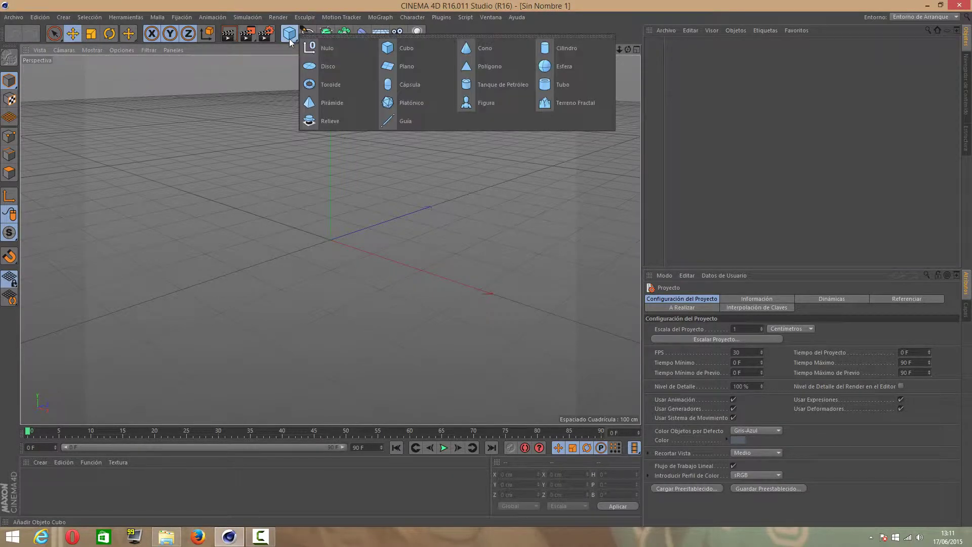
click(395, 51)
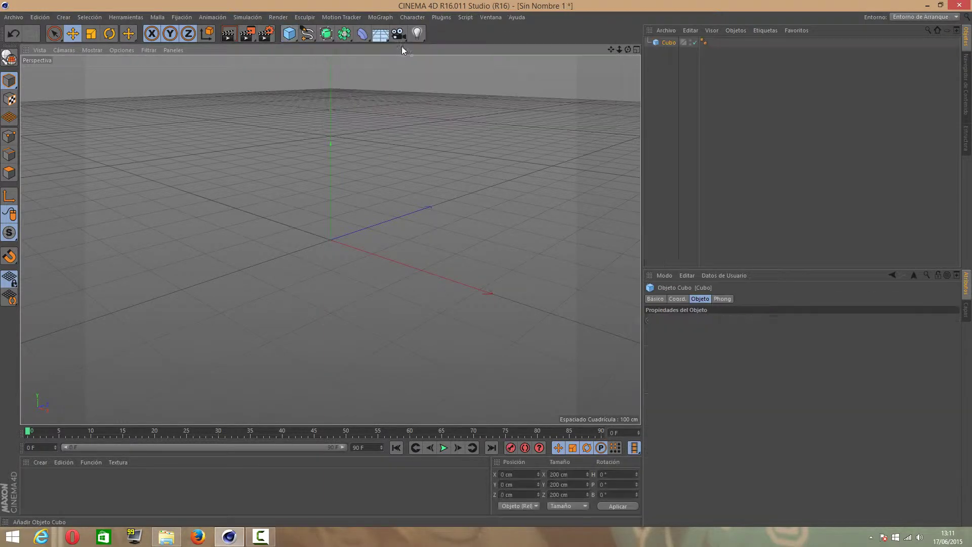
mouse_move(373, 254)
mouse_down()
mouse_move(543, 301)
mouse_move(530, 300)
mouse_up()
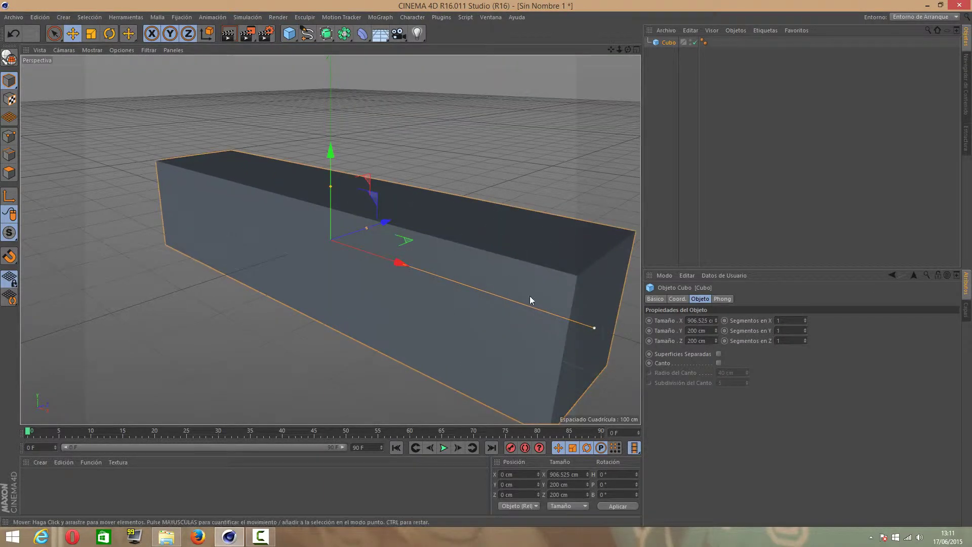
click(153, 265)
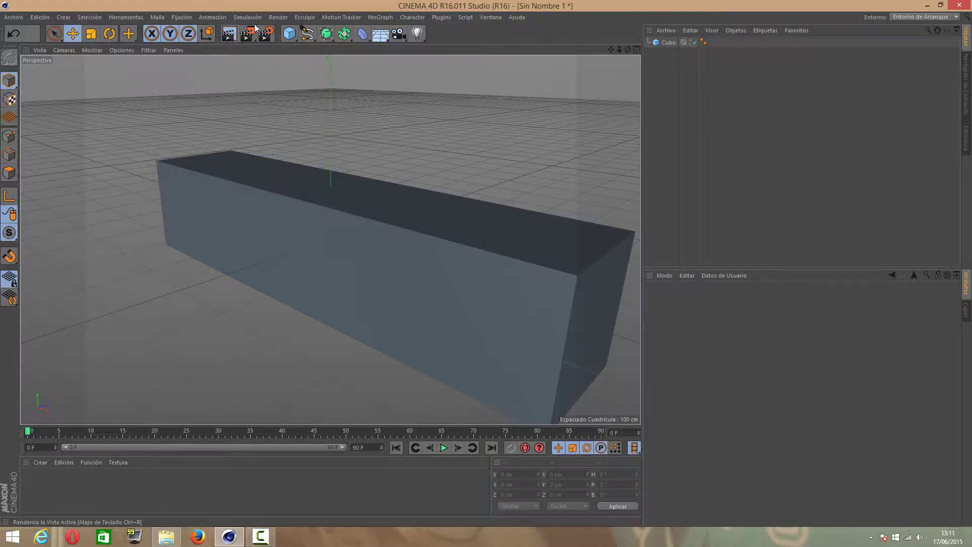
Step: Add a second cube beside the first and size both new cubes to 87 × 487 × 130 cm
click(290, 35)
click(405, 53)
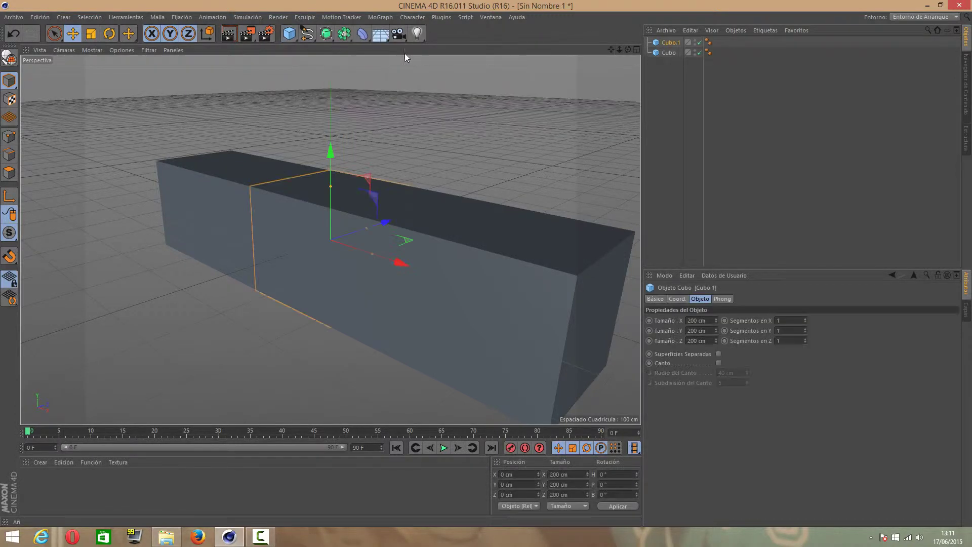
mouse_move(397, 263)
mouse_down()
mouse_move(263, 235)
mouse_move(538, 312)
mouse_up()
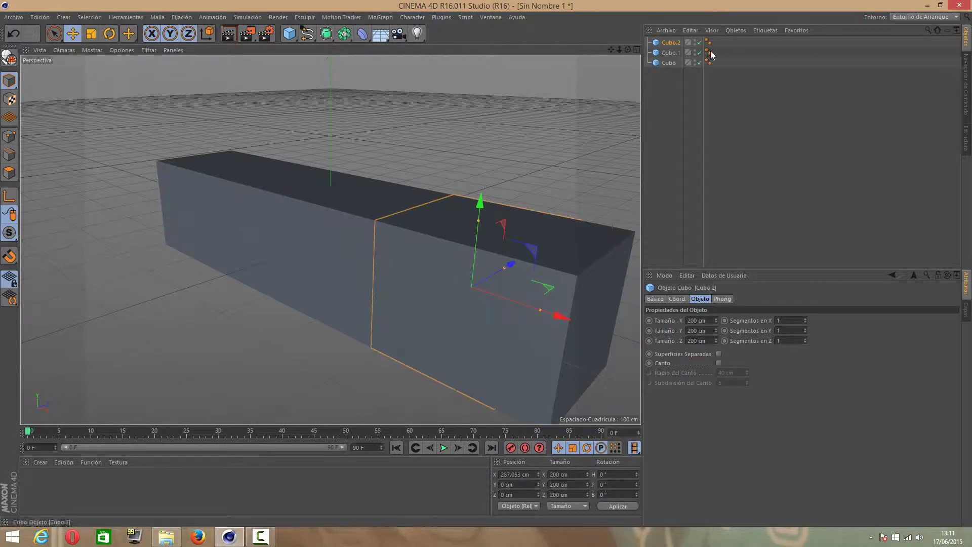
ctrl+click(670, 53)
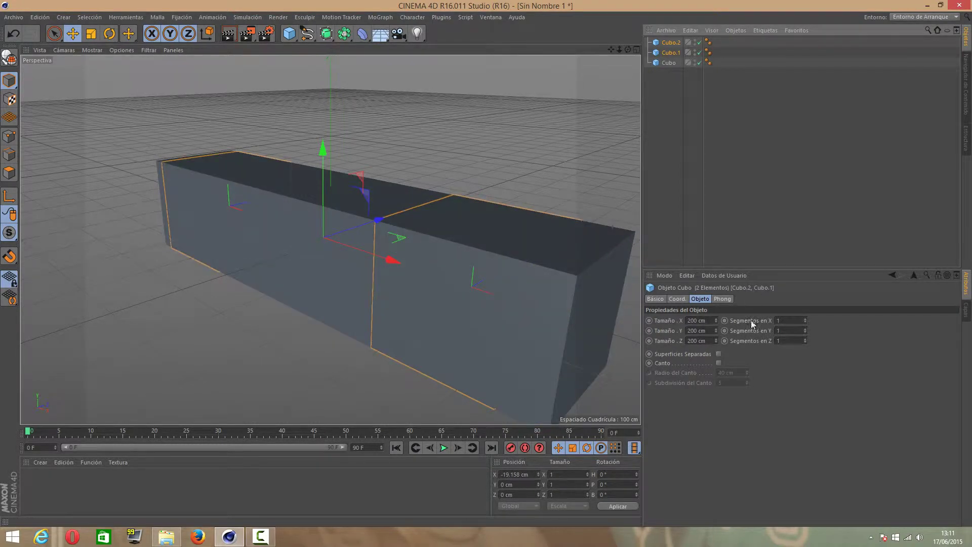
mouse_move(715, 320)
mouse_down()
mouse_move(689, 320)
mouse_move(749, 330)
mouse_move(721, 330)
mouse_move(714, 343)
mouse_up()
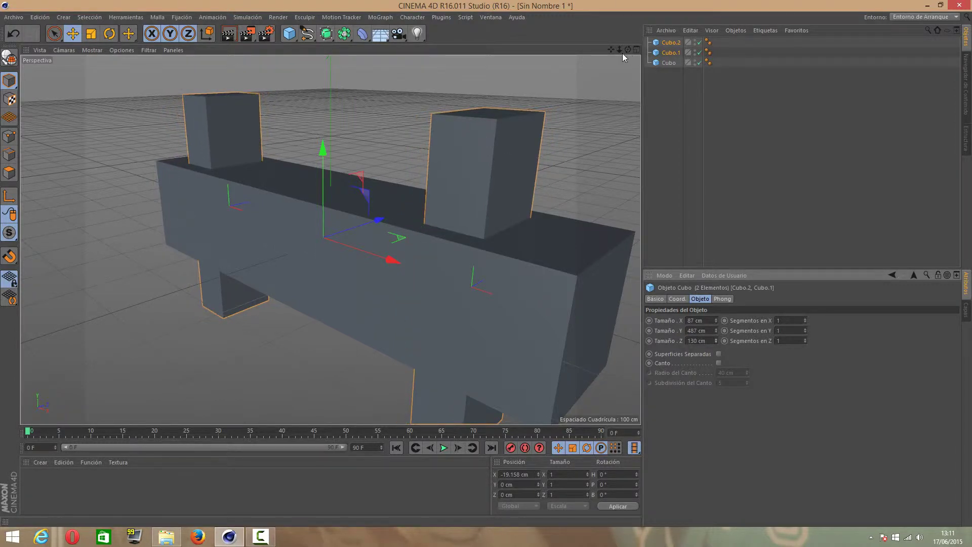
Step: Raise both uprights onto the base block, then select only the right upright
drag(621, 53, 590, 66)
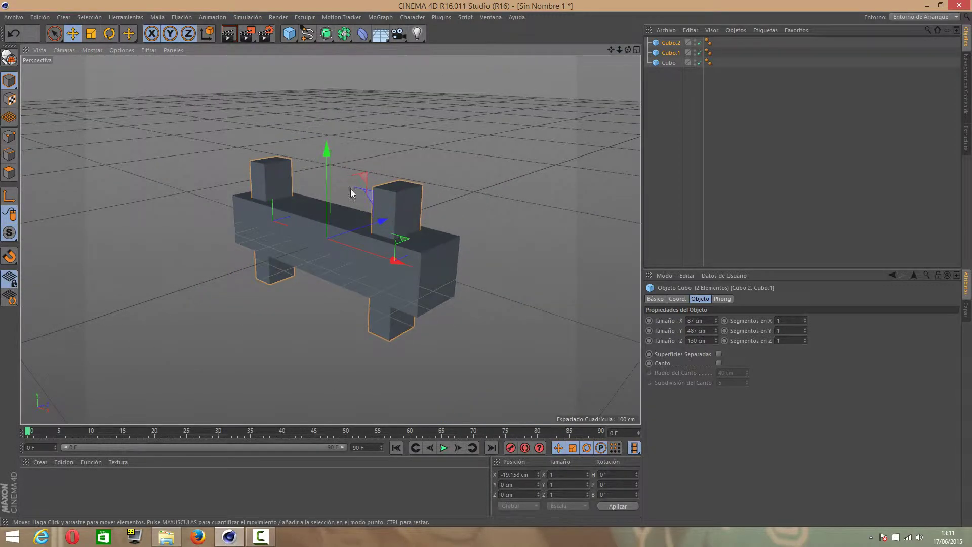
drag(328, 147, 345, 68)
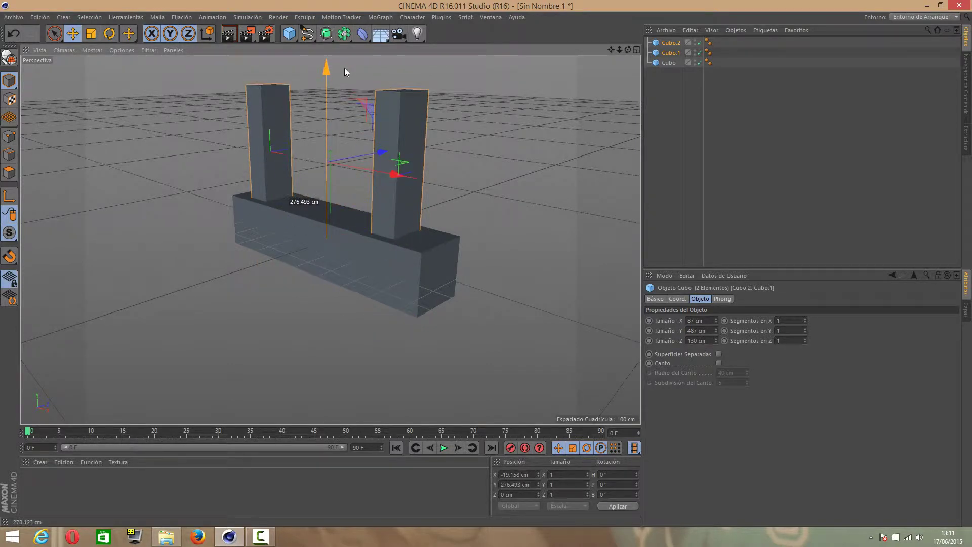
click(449, 169)
click(412, 151)
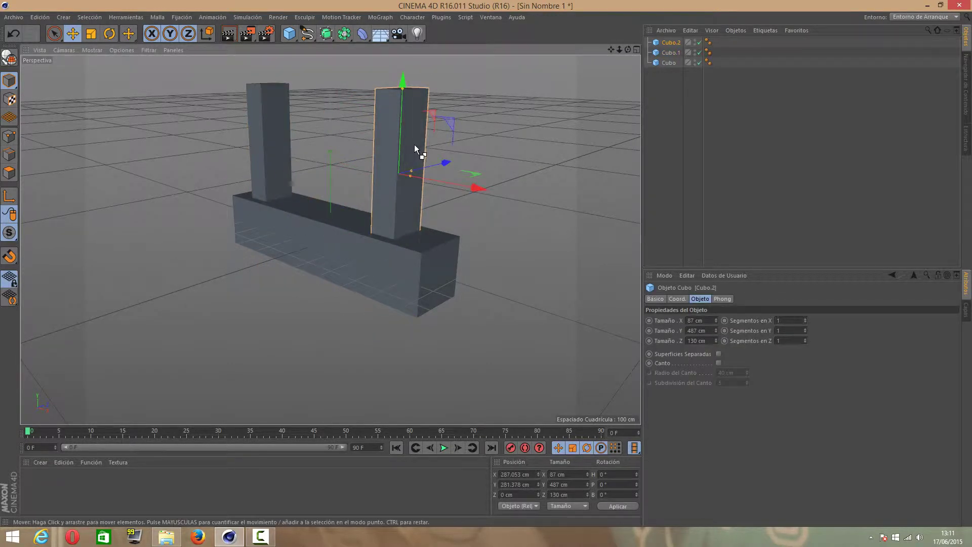
Step: Duplicate the right upright, rotate it 90° in bank, and place it across both uprights' tops
key(ctrl+c)
key(ctrl+v)
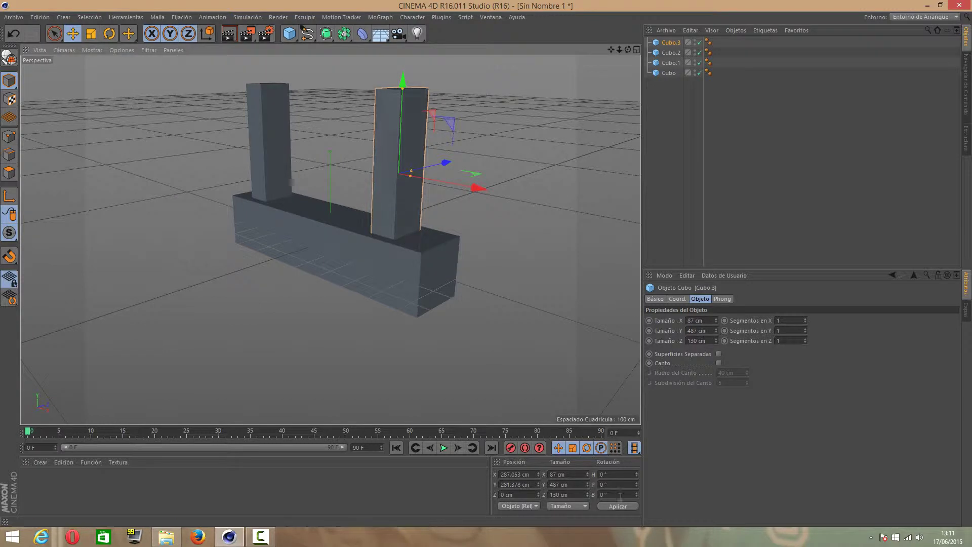
double_click(615, 494)
text(90)
key(Return)
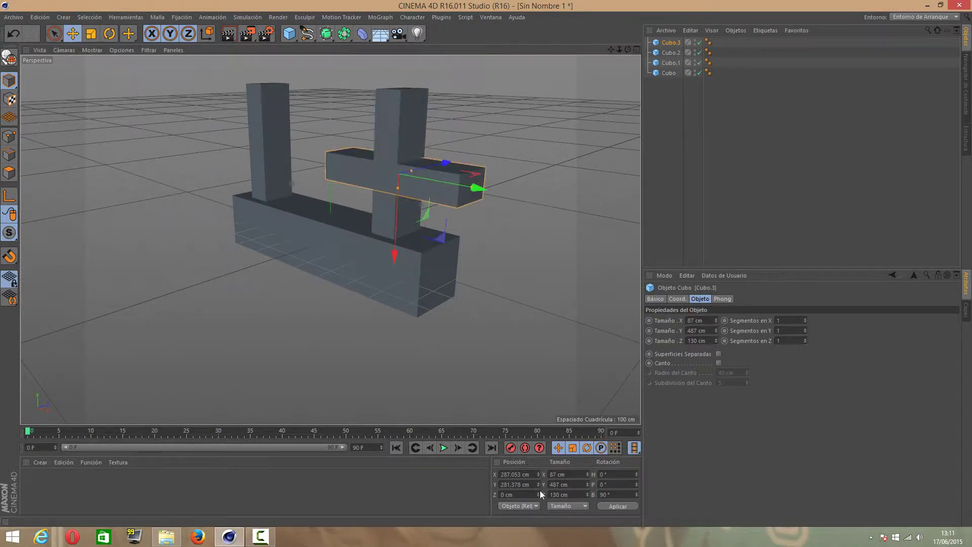
mouse_move(475, 187)
mouse_down()
mouse_move(385, 165)
mouse_move(398, 165)
mouse_up()
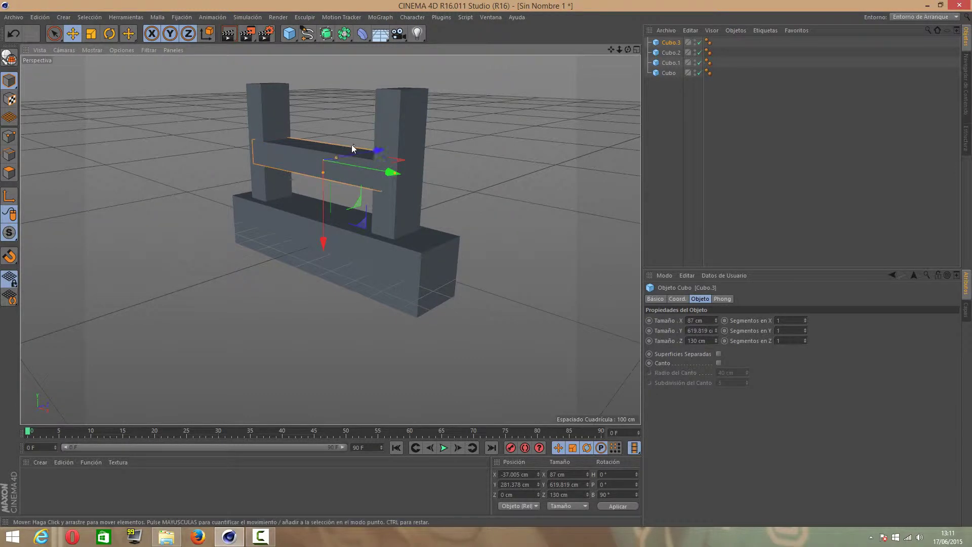
drag(323, 247, 338, 196)
click(238, 286)
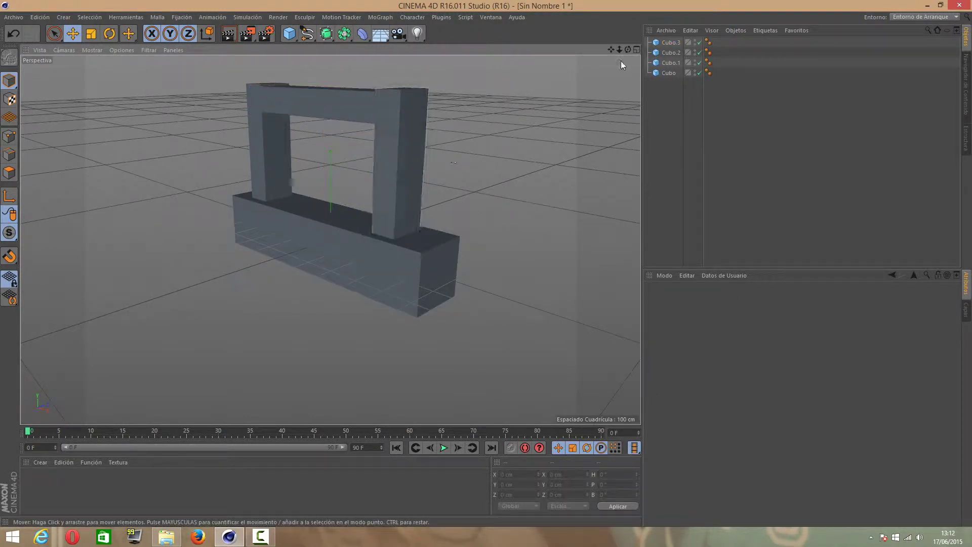
Step: Orbit and zoom the view, then browse the deformer, generator, spline, primitive and render menus
mouse_move(628, 49)
mouse_down()
mouse_move(330, 240)
mouse_move(227, 206)
mouse_up()
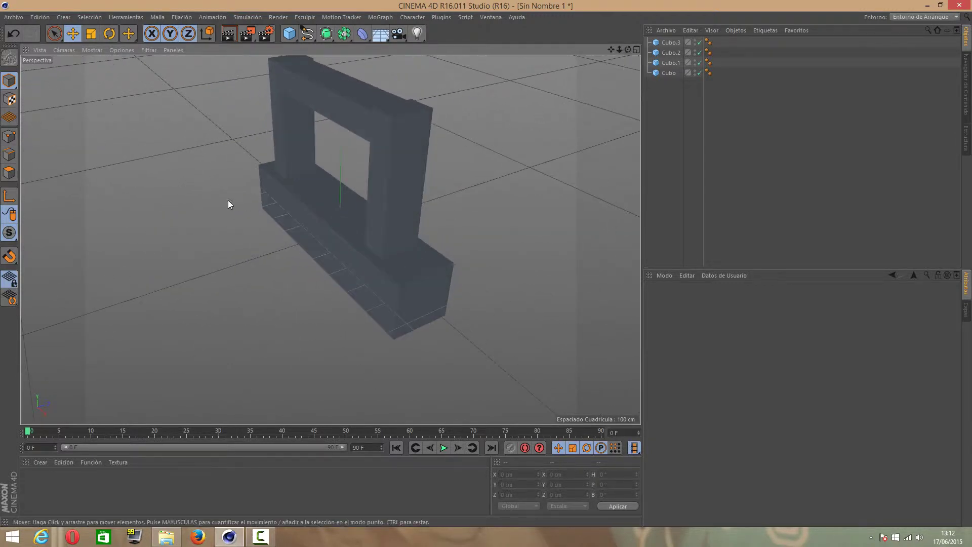
scroll(223, 202, up, 5)
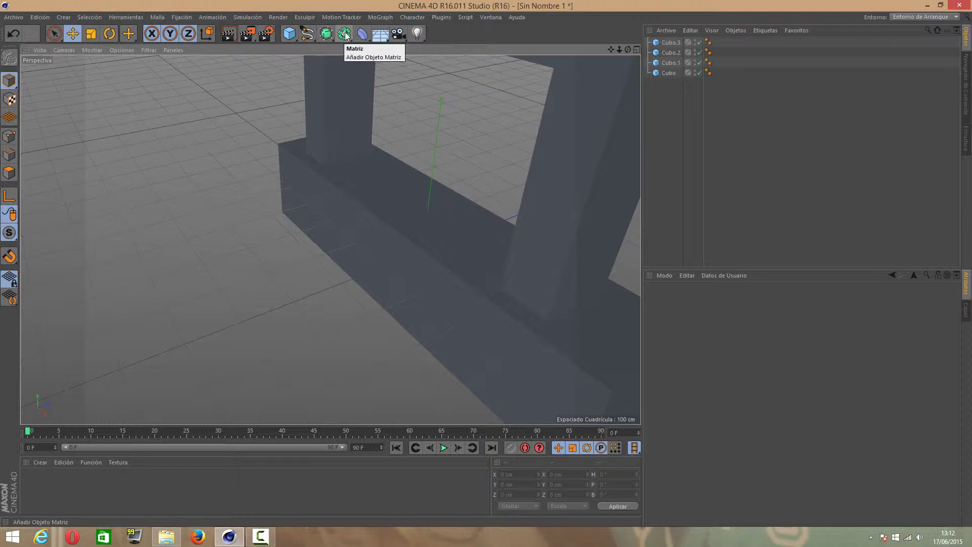
click(361, 34)
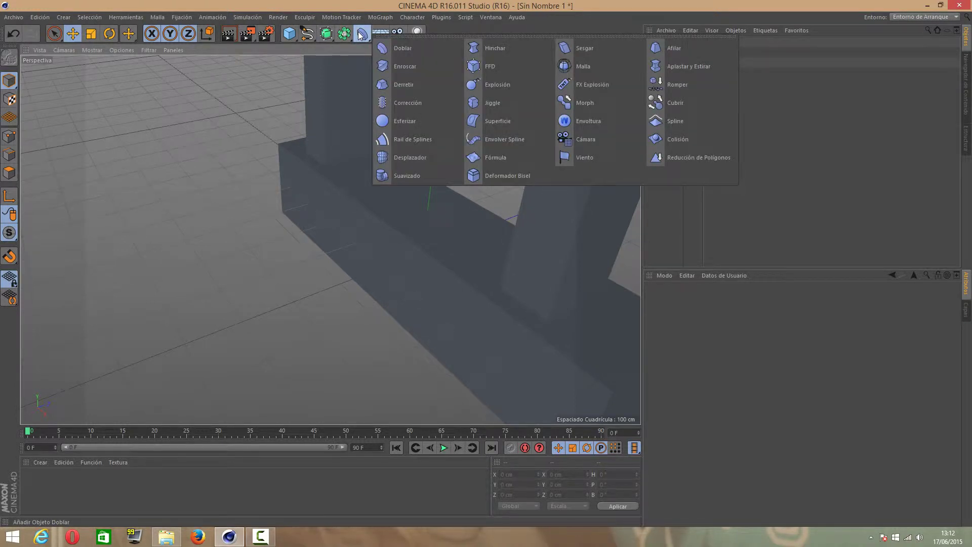
click(344, 34)
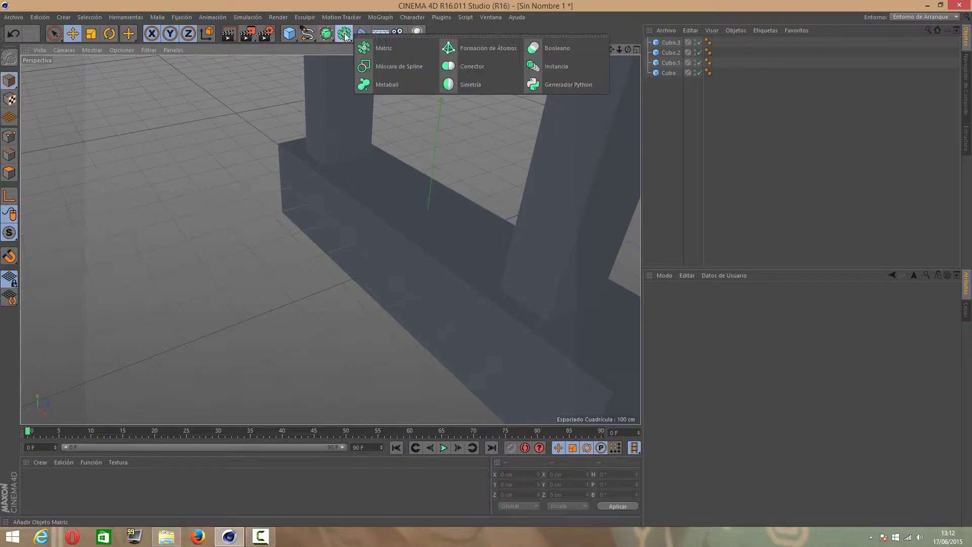
click(326, 34)
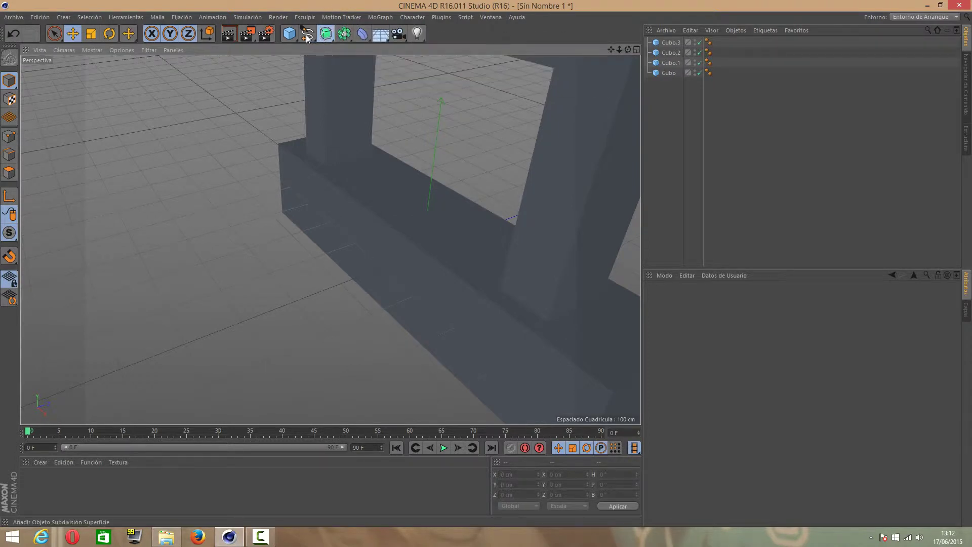
click(307, 34)
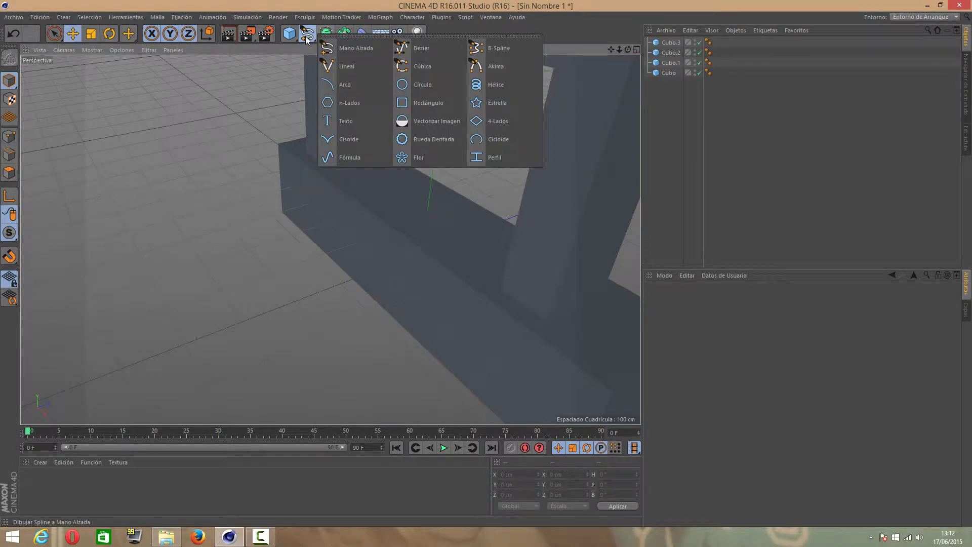
click(289, 34)
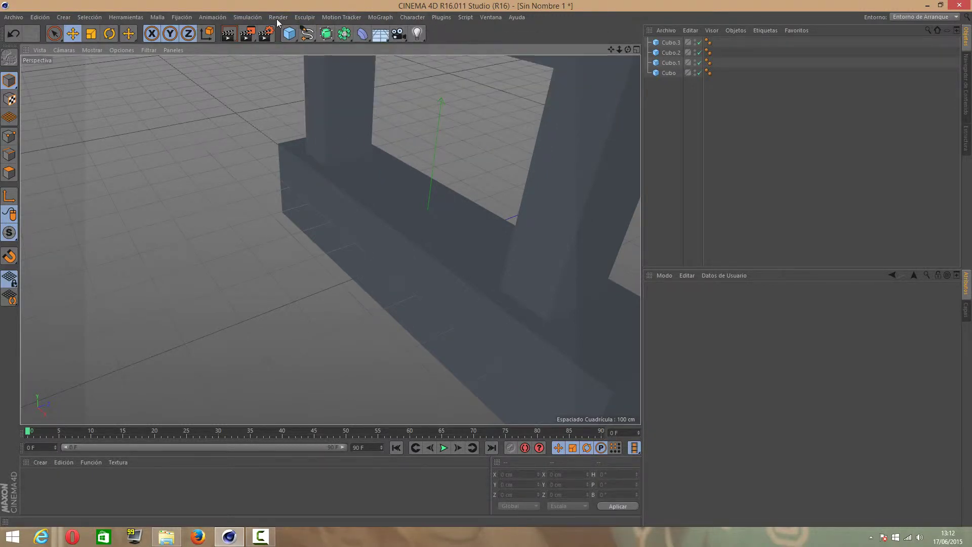
click(275, 18)
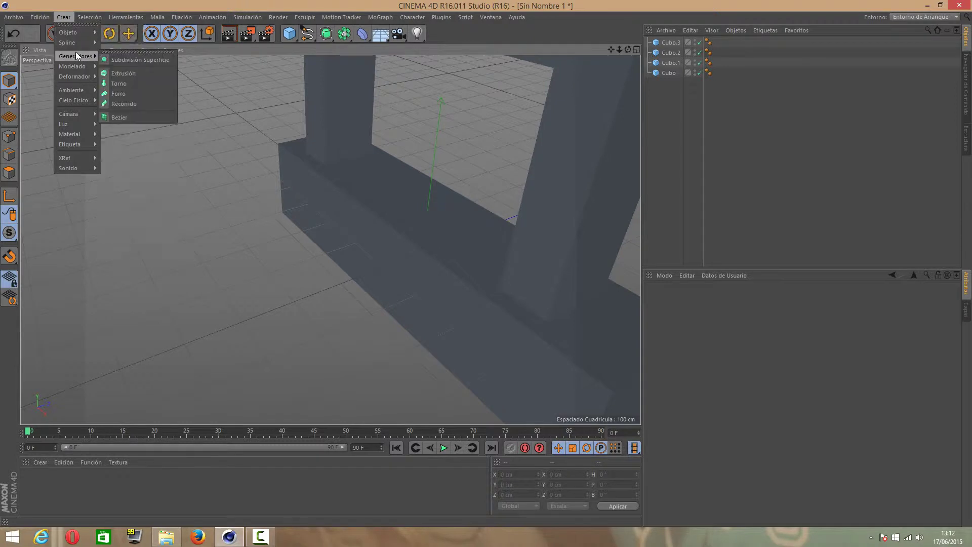
mouse_move(74, 42)
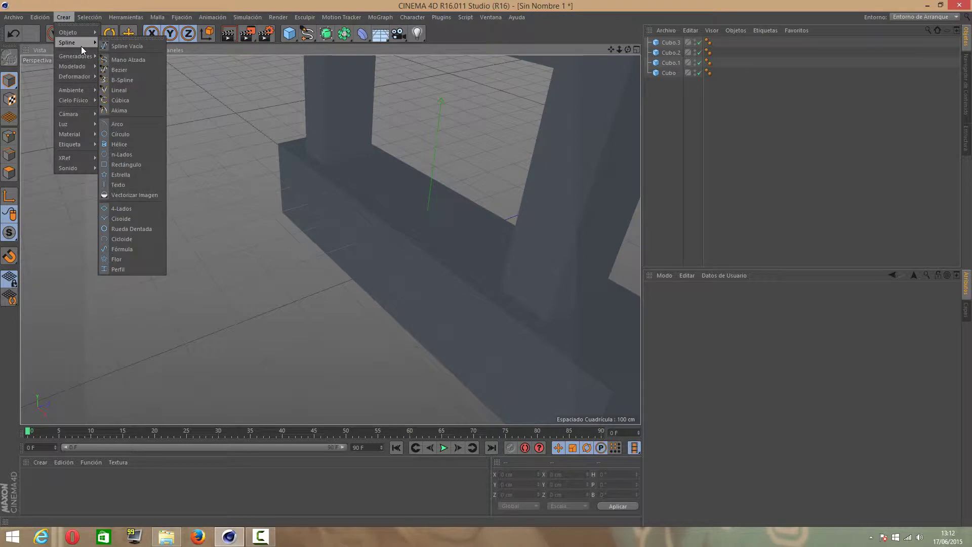
Step: Add a text spline, lift it above the base, and change its text to 'basico'
click(145, 184)
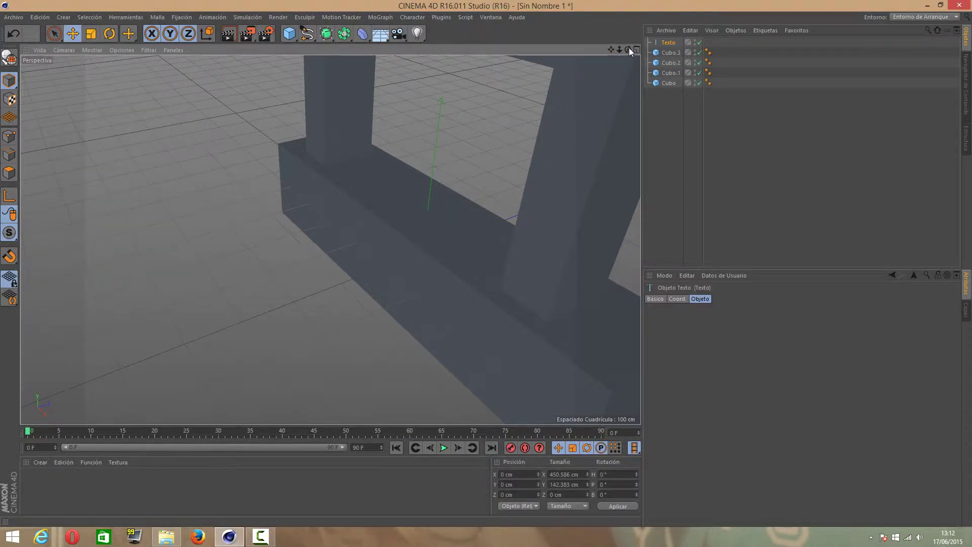
mouse_move(628, 49)
mouse_down()
mouse_move(330, 239)
mouse_move(522, 226)
mouse_move(454, 221)
mouse_up()
drag(362, 137, 366, 89)
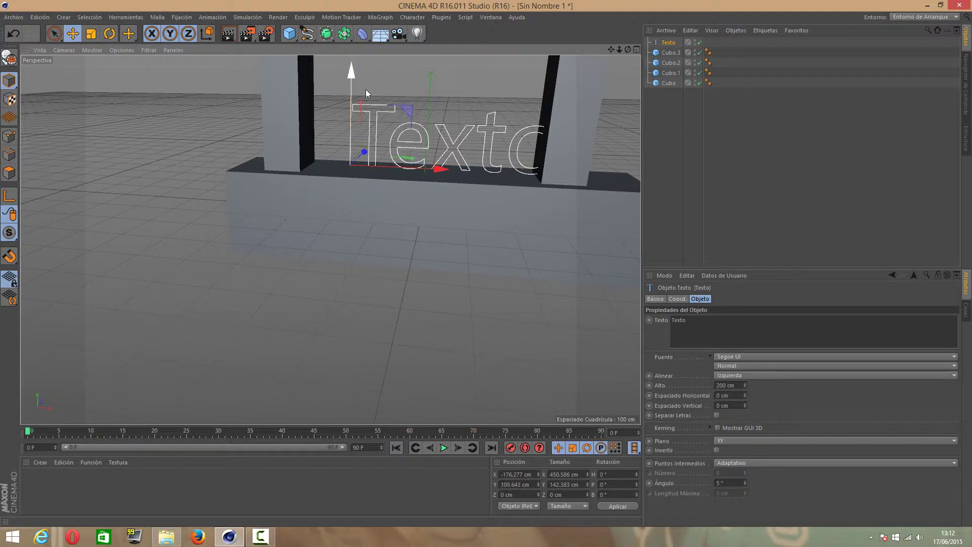
drag(439, 168, 420, 173)
double_click(678, 320)
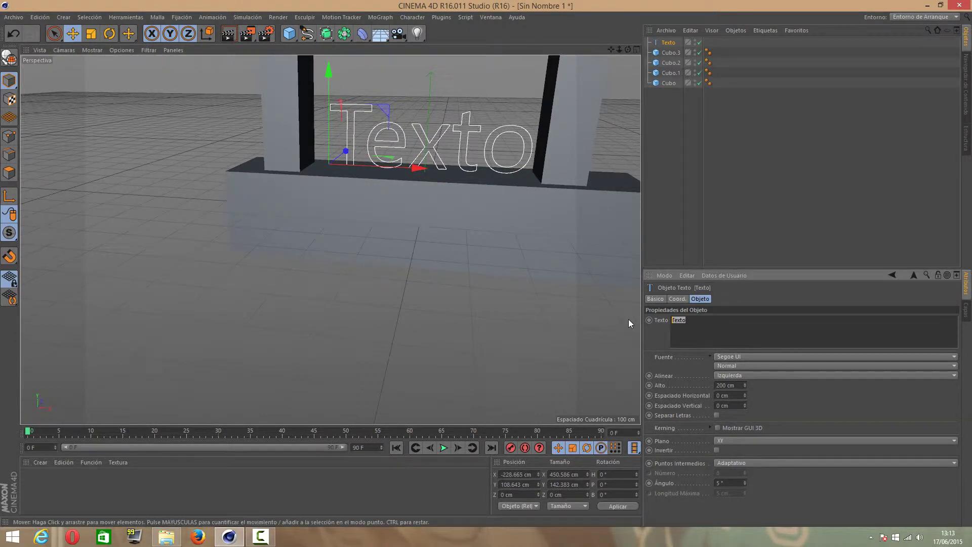
text(basico)
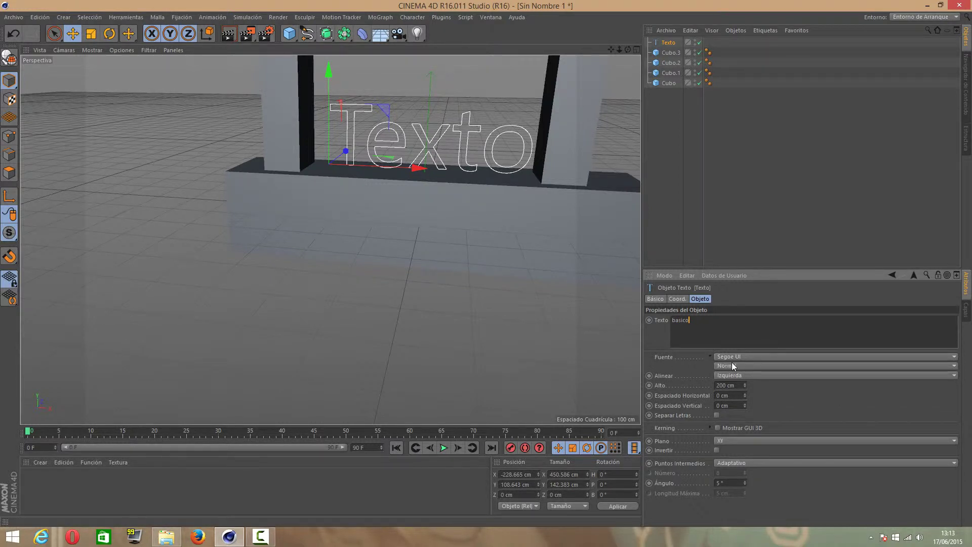
click(782, 406)
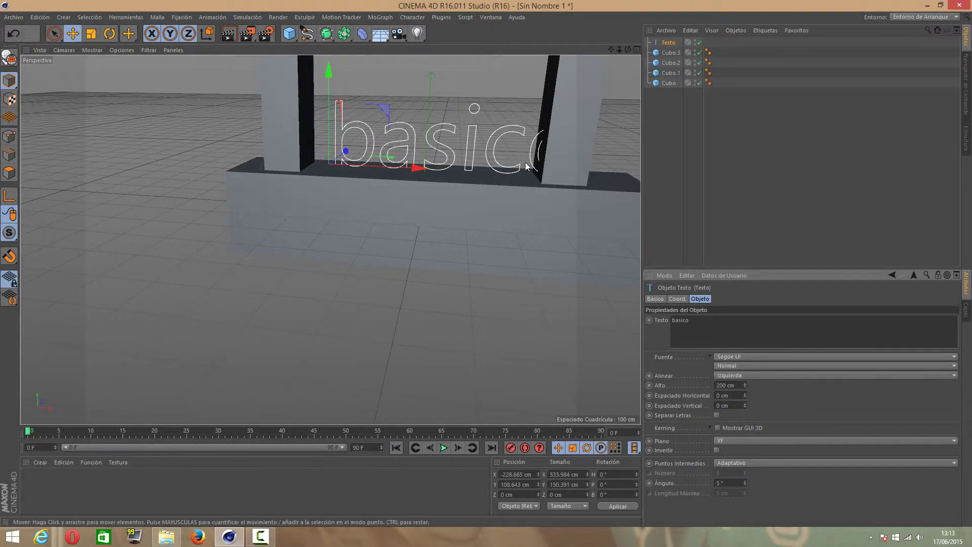
Step: Position the text between the pillars, set its height to 186 cm, and show the 3D kerning guides
drag(419, 168, 393, 168)
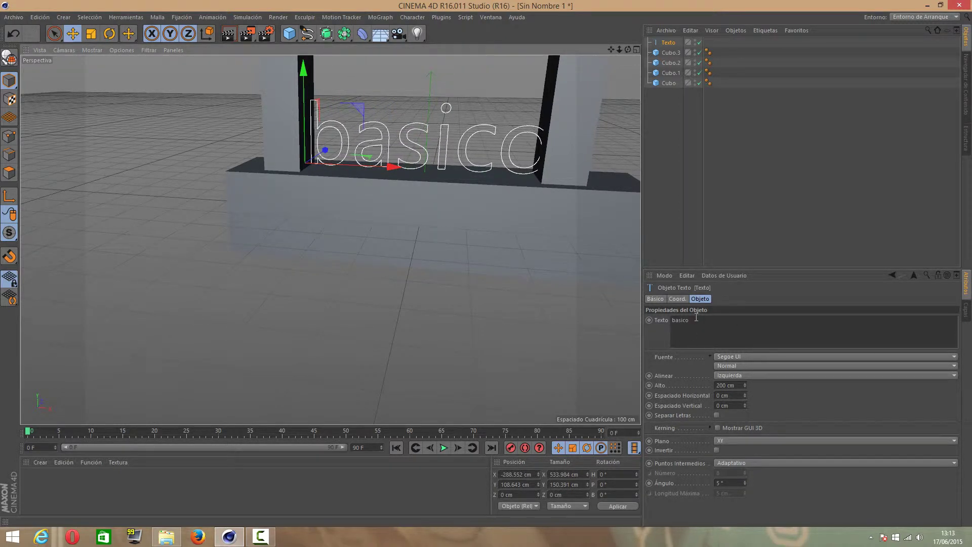
drag(744, 385, 744, 405)
drag(397, 167, 397, 169)
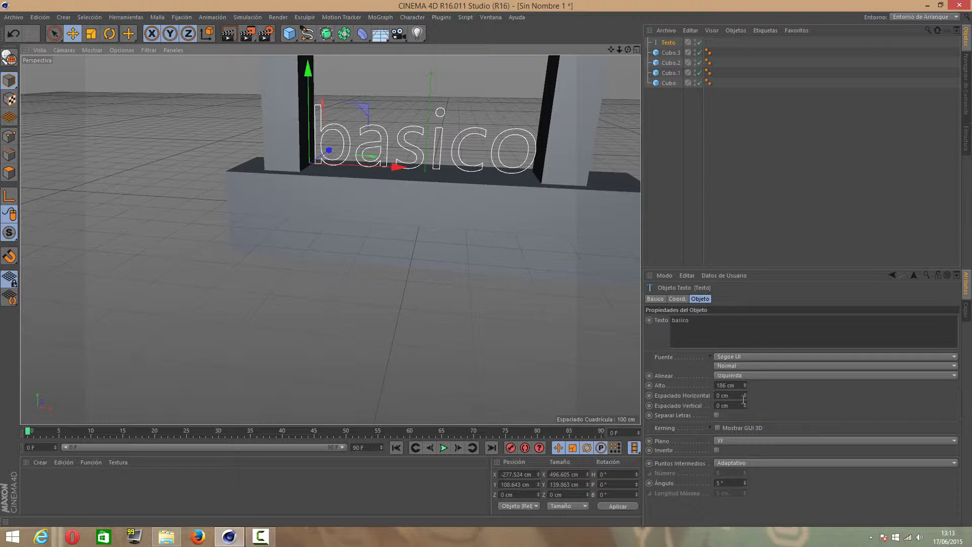
click(717, 428)
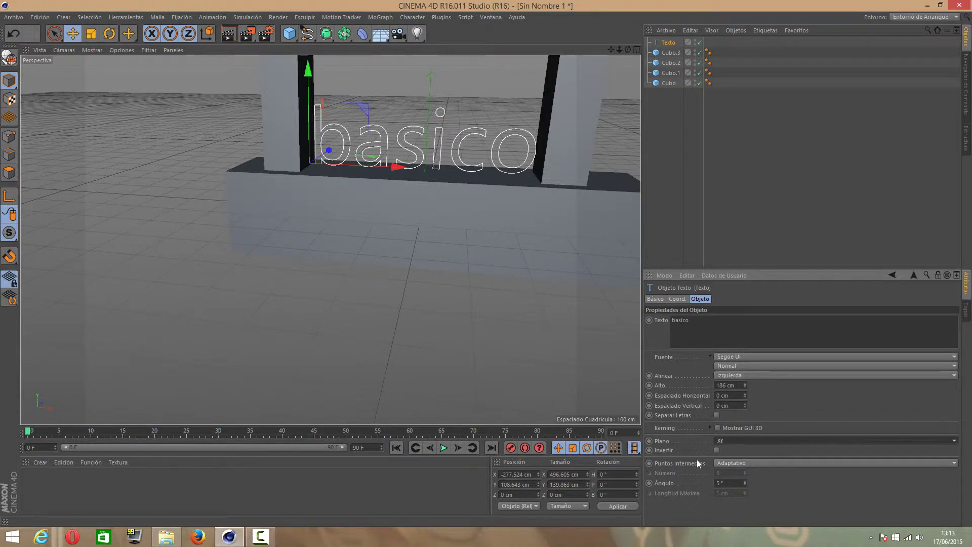
click(724, 459)
click(725, 461)
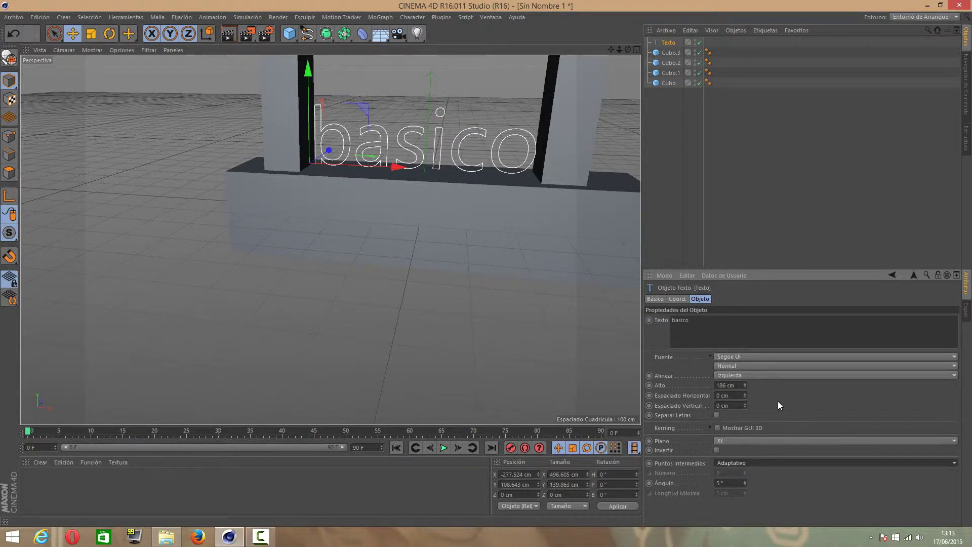
mouse_move(628, 49)
mouse_down()
mouse_move(496, 55)
mouse_move(627, 49)
mouse_up()
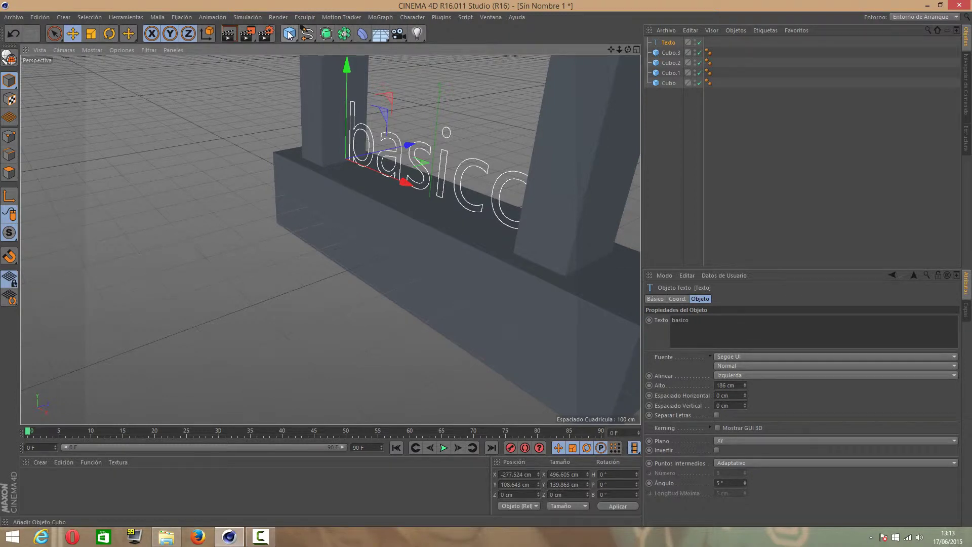
Step: Place the basico text inside an Extrude generator with movement 12, -1, 19 cm
click(326, 33)
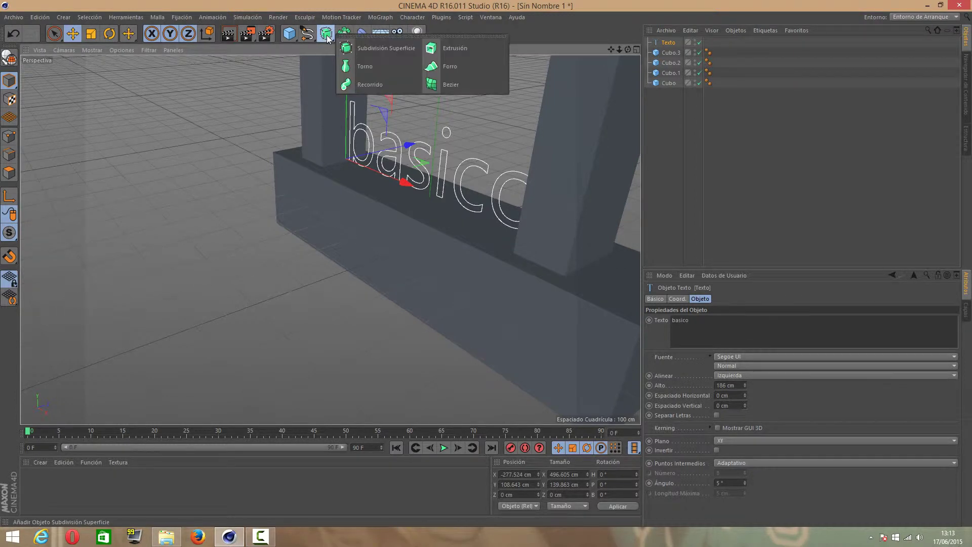
click(472, 51)
mouse_move(668, 52)
mouse_down()
mouse_move(672, 44)
mouse_move(330, 239)
mouse_move(630, 50)
mouse_move(579, 99)
mouse_up()
click(673, 42)
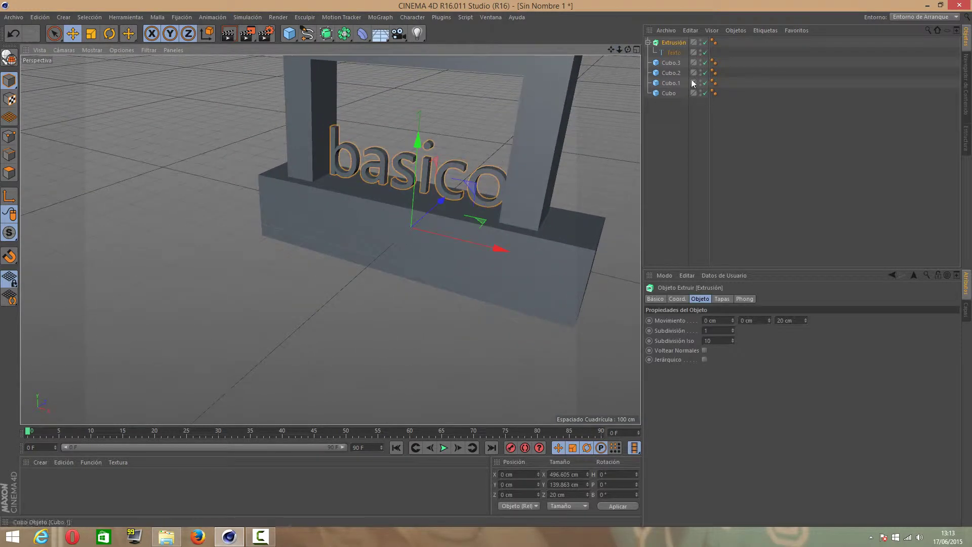
mouse_move(733, 318)
mouse_down()
mouse_move(719, 319)
mouse_move(766, 340)
mouse_move(769, 309)
mouse_move(806, 321)
mouse_move(732, 310)
mouse_up()
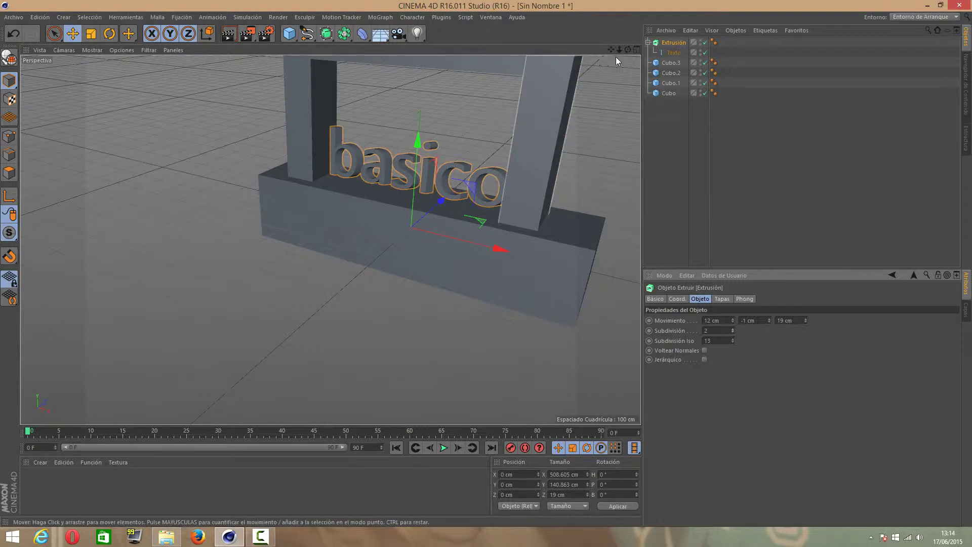
alt+drag(616, 57, 571, 78)
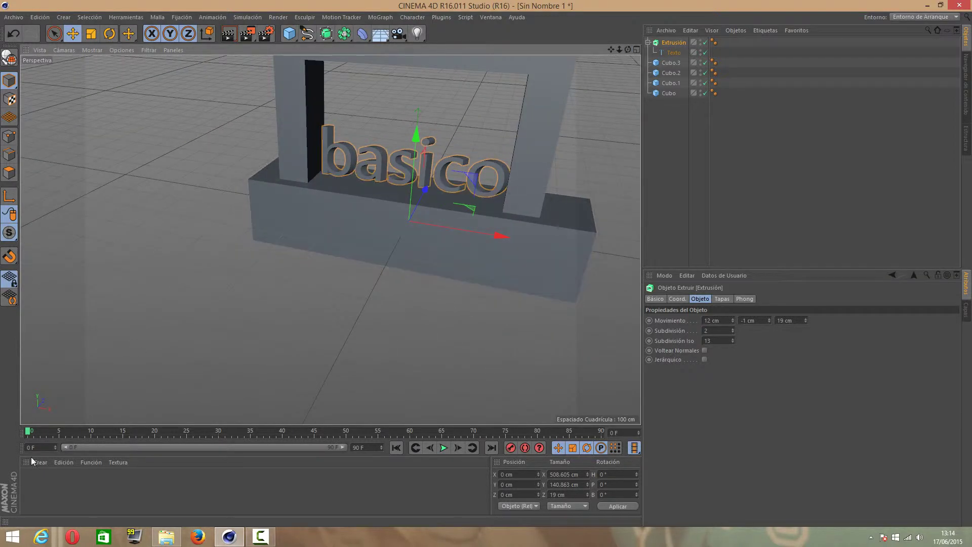
Step: Create a new default material and apply it to the extruded basico text
click(35, 461)
click(83, 379)
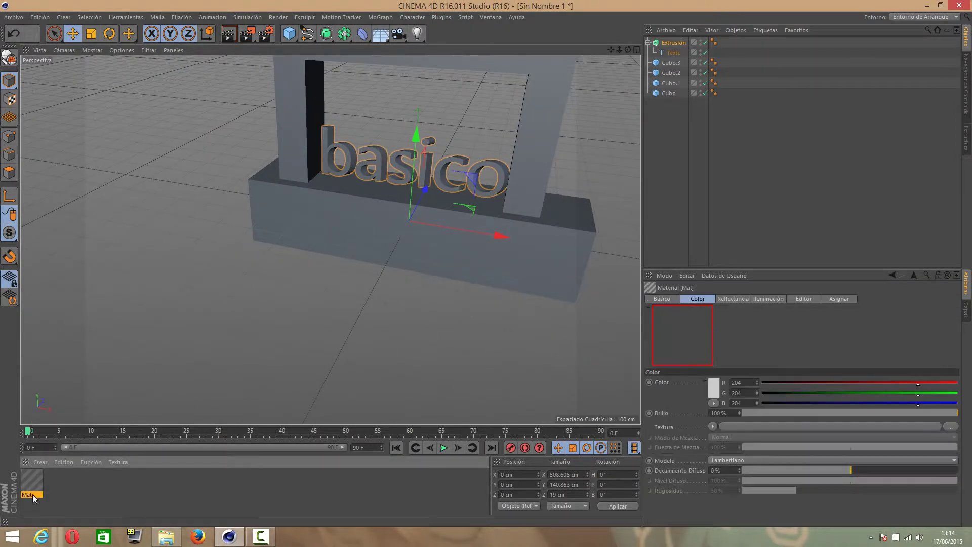
drag(32, 494, 381, 171)
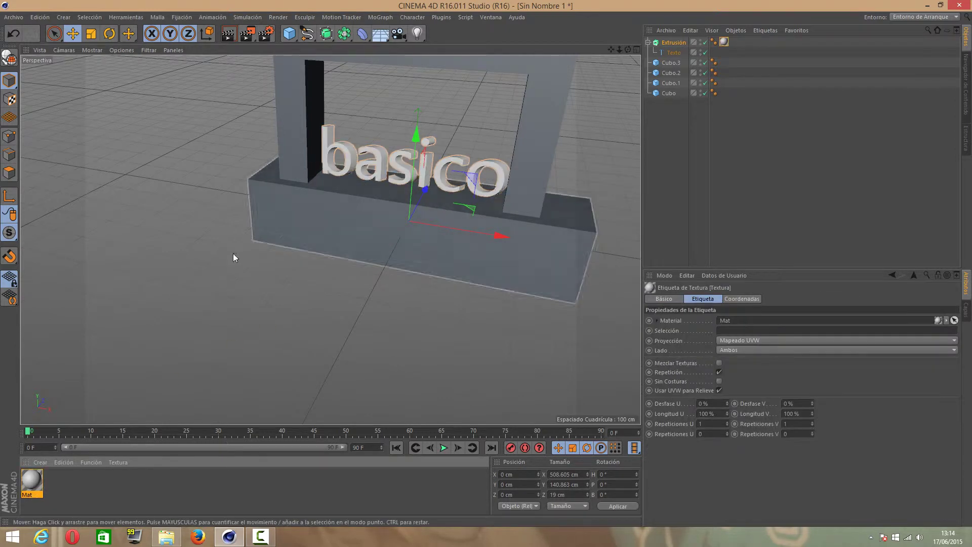
Step: Try the Metal - Steel Grip Dots preset on a pillar, then delete it again
click(137, 261)
click(39, 462)
mouse_move(83, 440)
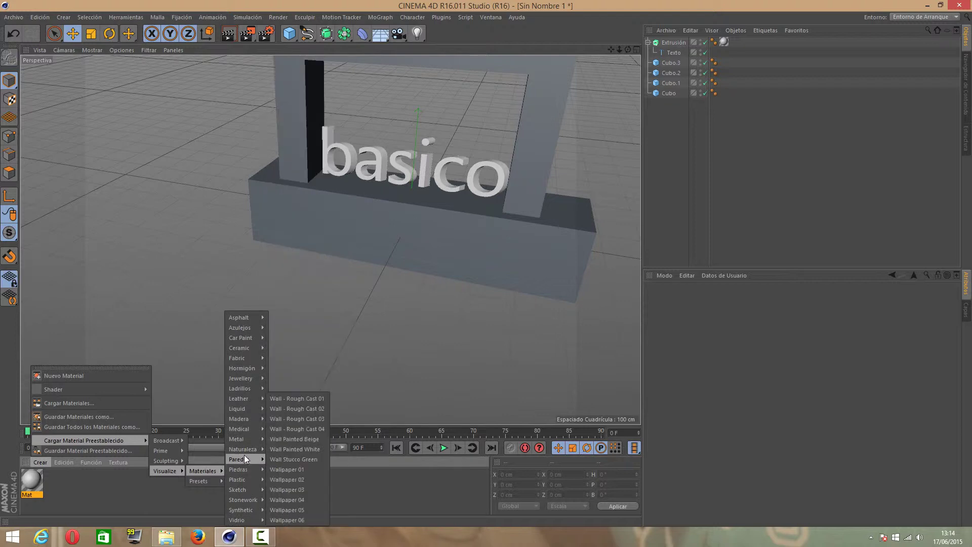
mouse_move(243, 438)
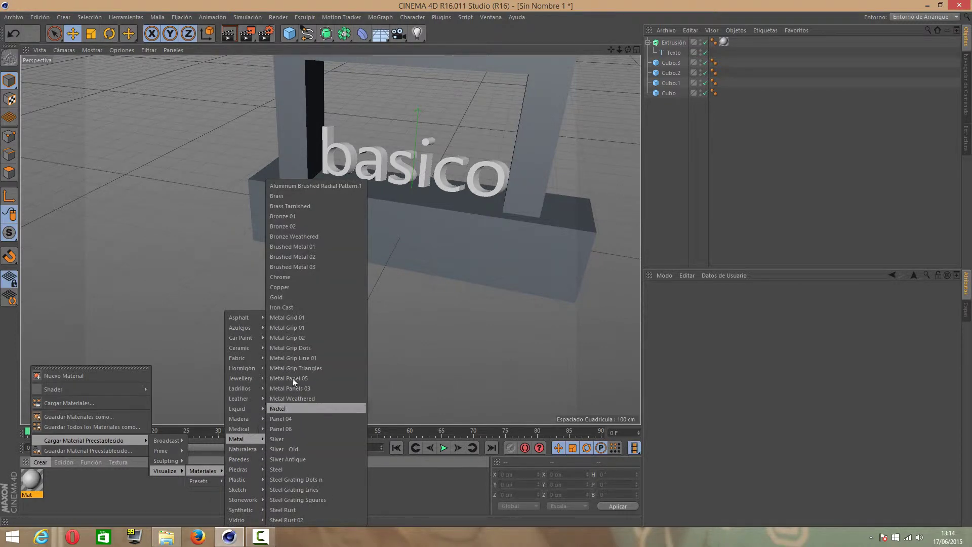
click(299, 348)
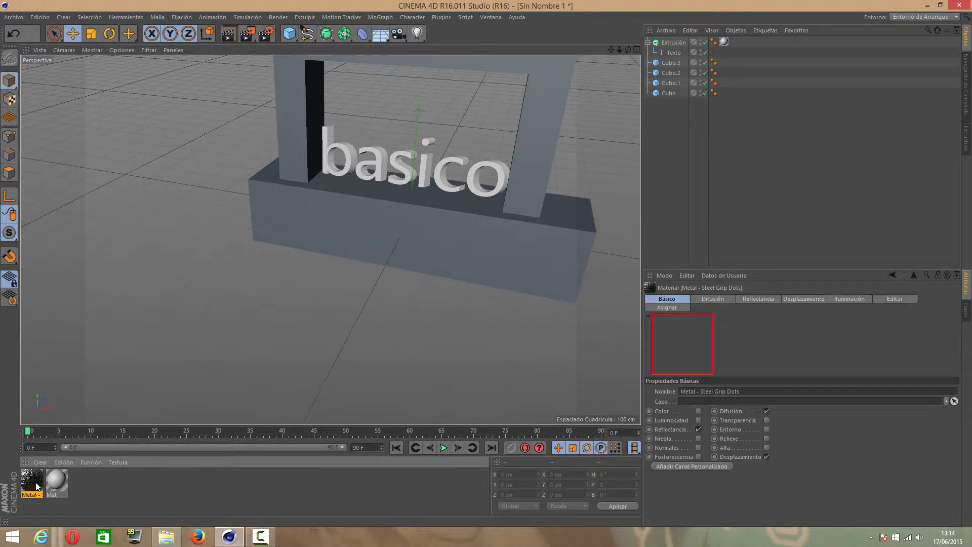
drag(298, 121, 298, 122)
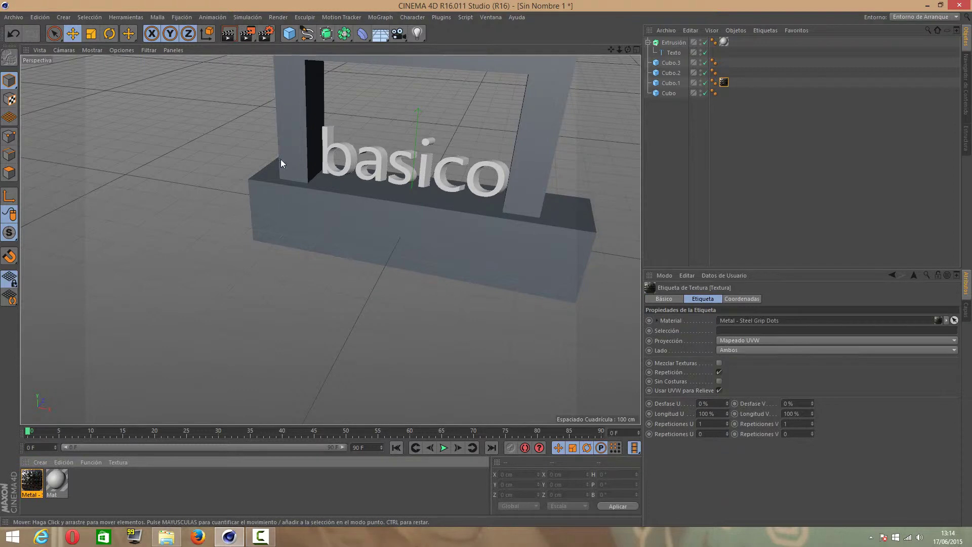
click(38, 482)
key(Delete)
Step: Load the Concrete 10 preset and apply it to the left pillar and the top beam
click(35, 462)
mouse_move(84, 441)
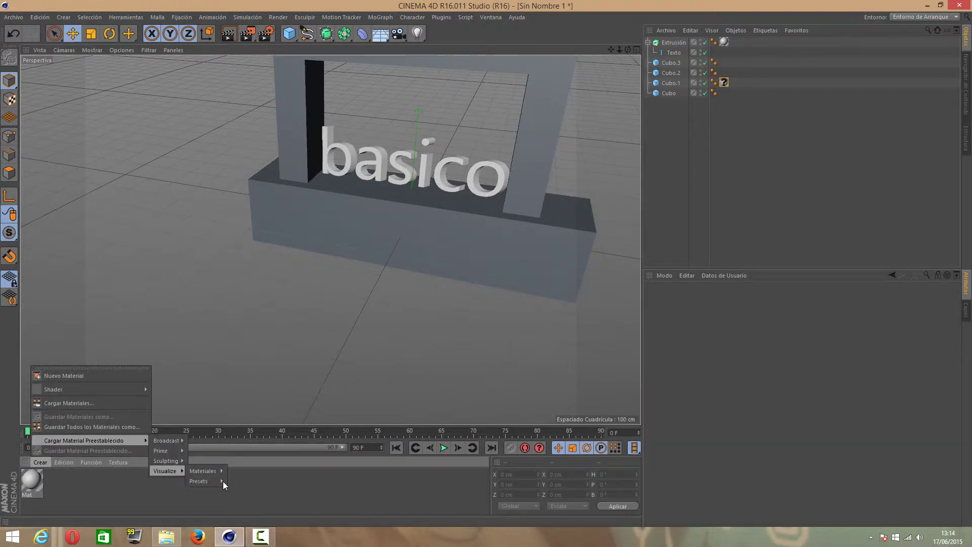
mouse_move(242, 368)
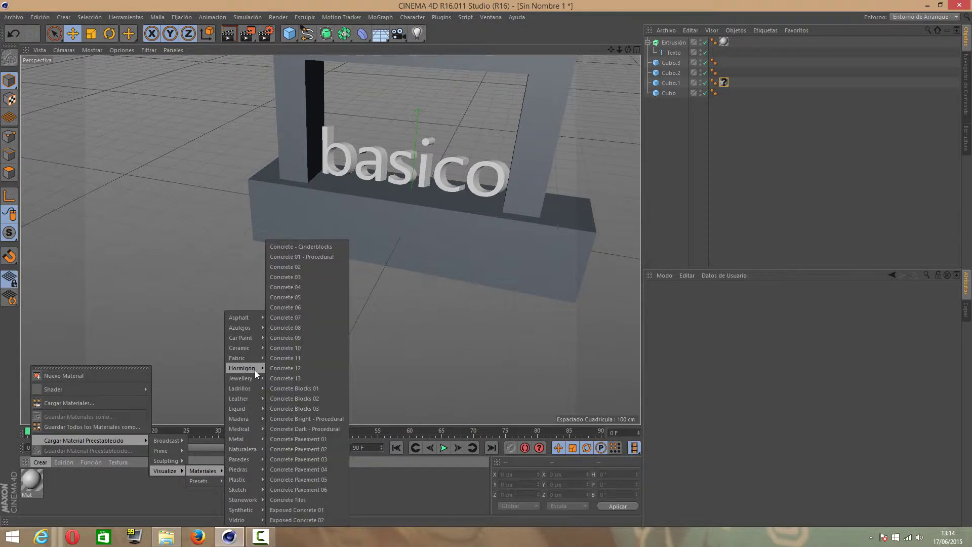
click(285, 347)
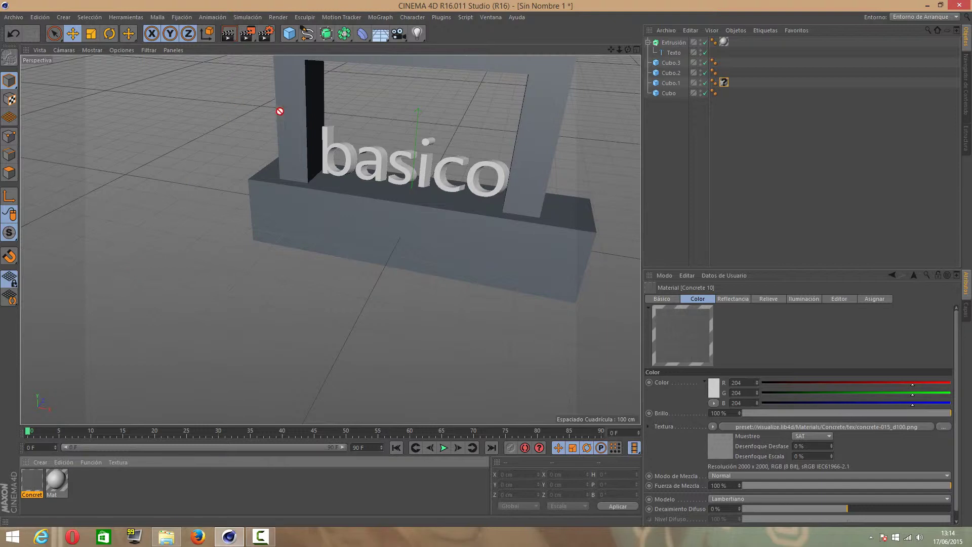
drag(280, 111, 289, 117)
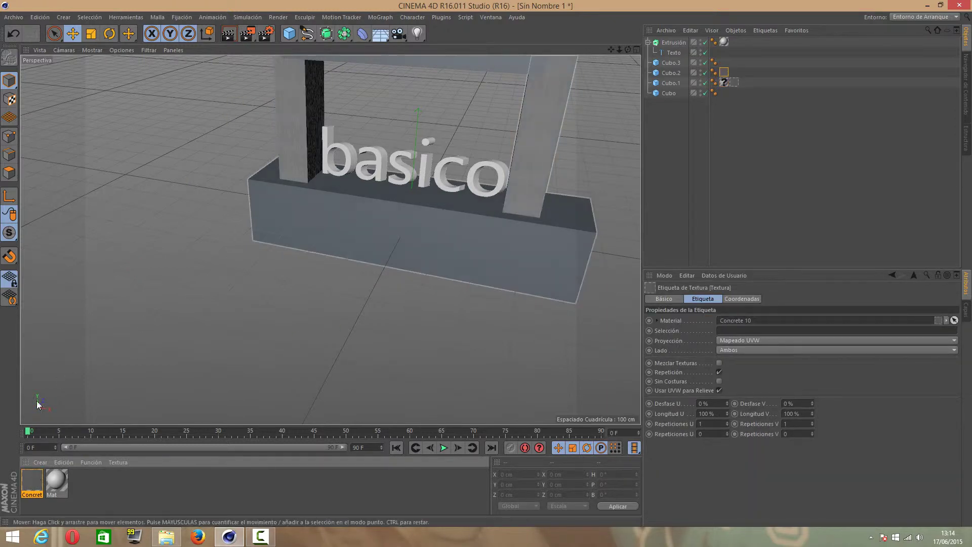
drag(493, 81, 489, 74)
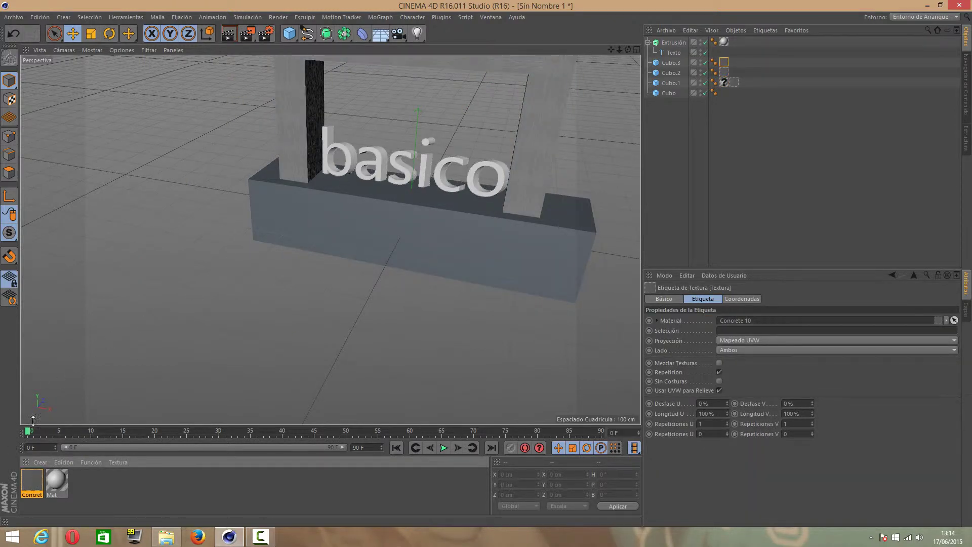
click(41, 462)
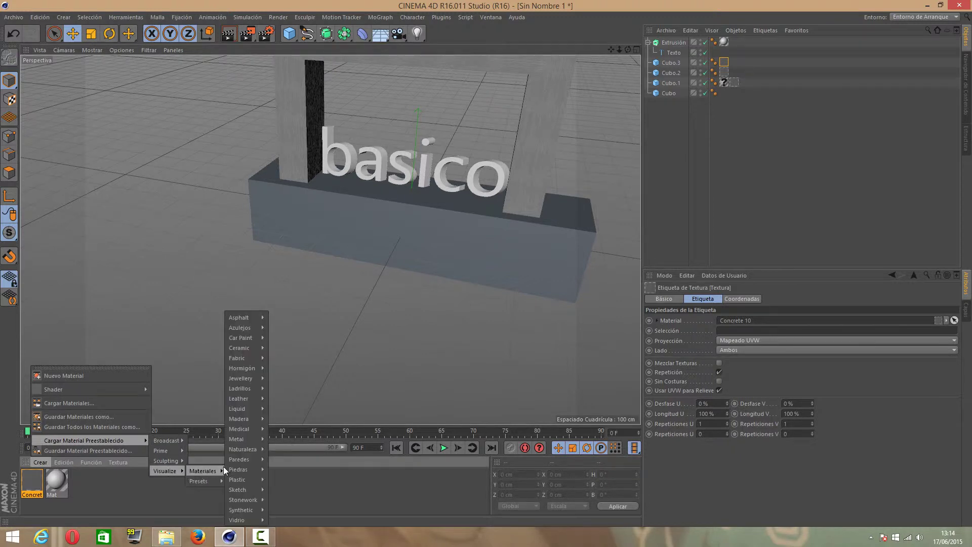
mouse_move(166, 470)
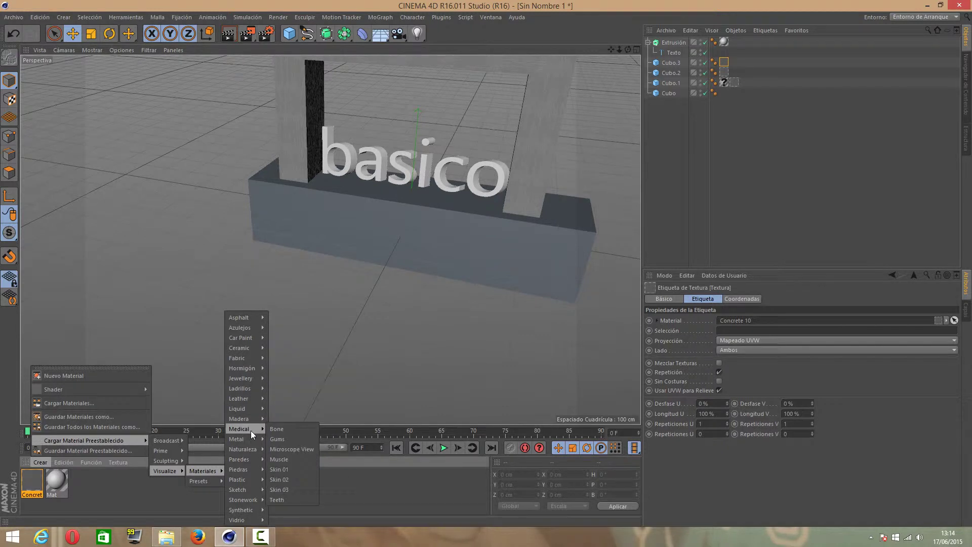
mouse_move(243, 449)
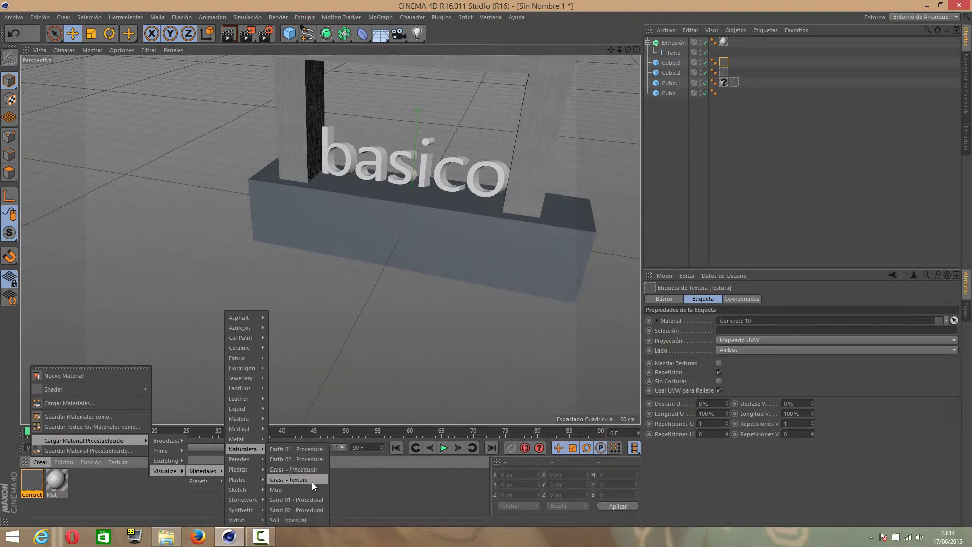
Step: Apply the Gras - Texture preset to the base block with Espacial (spatial) projection
click(311, 482)
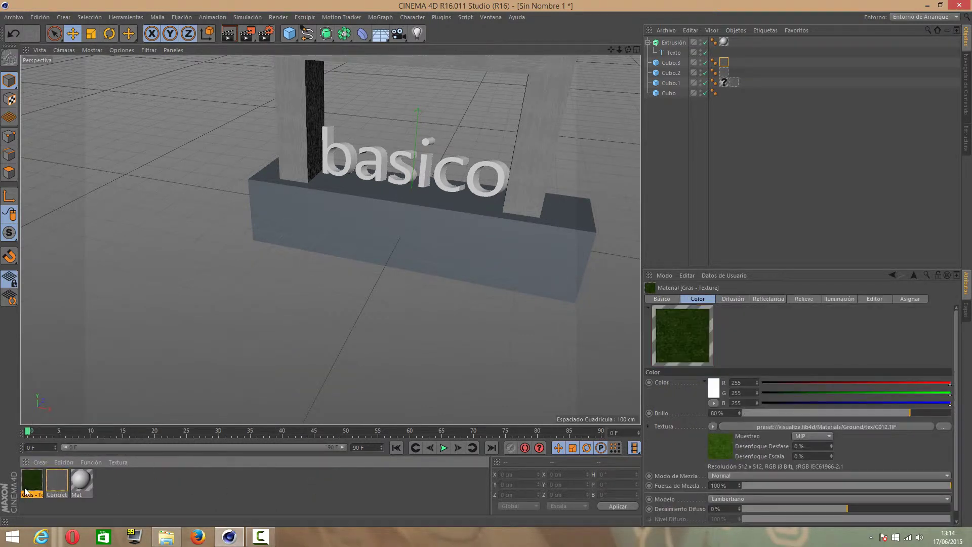
drag(191, 277, 314, 221)
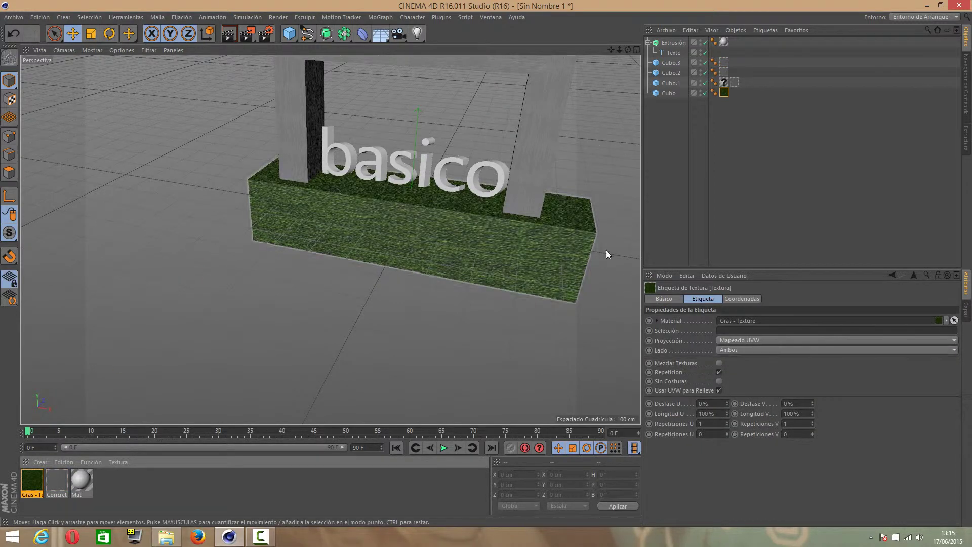
click(749, 341)
click(737, 351)
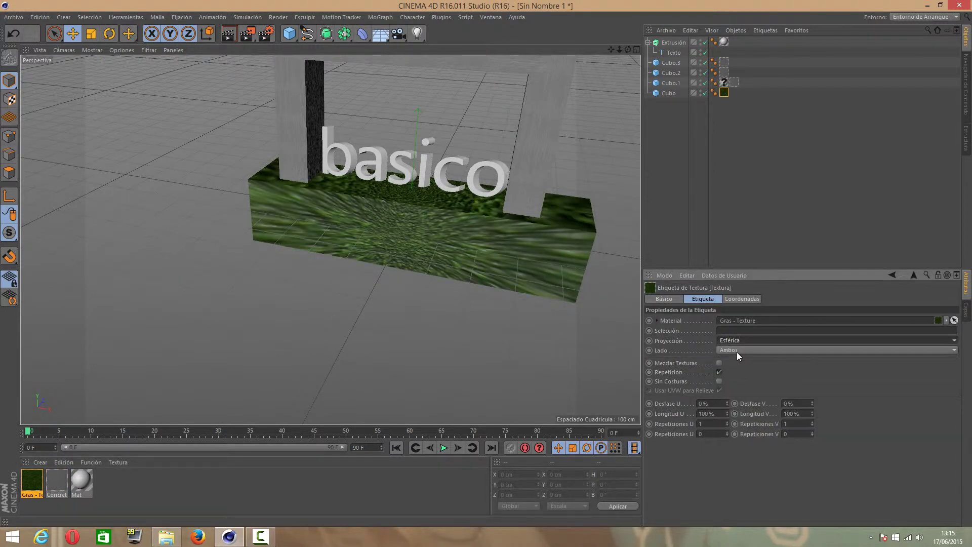
click(737, 360)
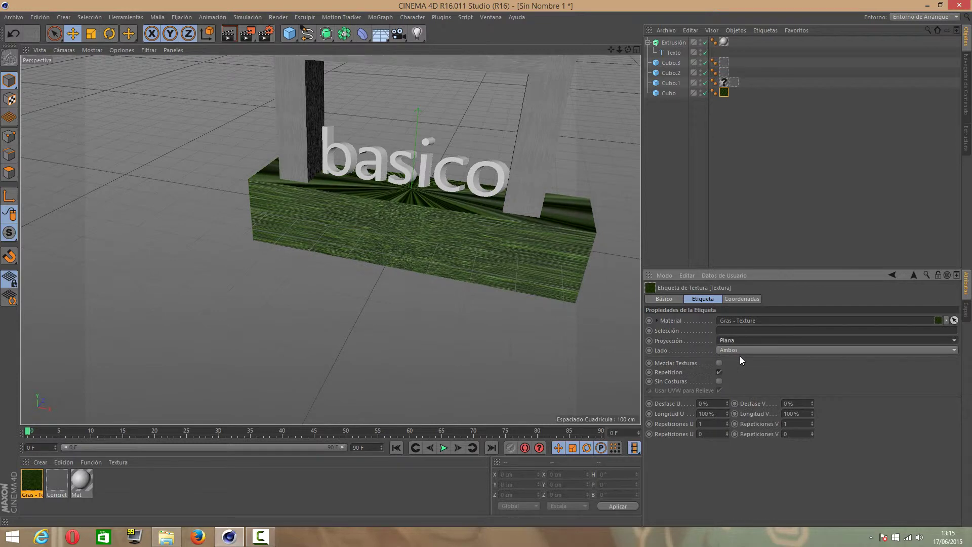
key(Down)
key(Down)
key(Down)
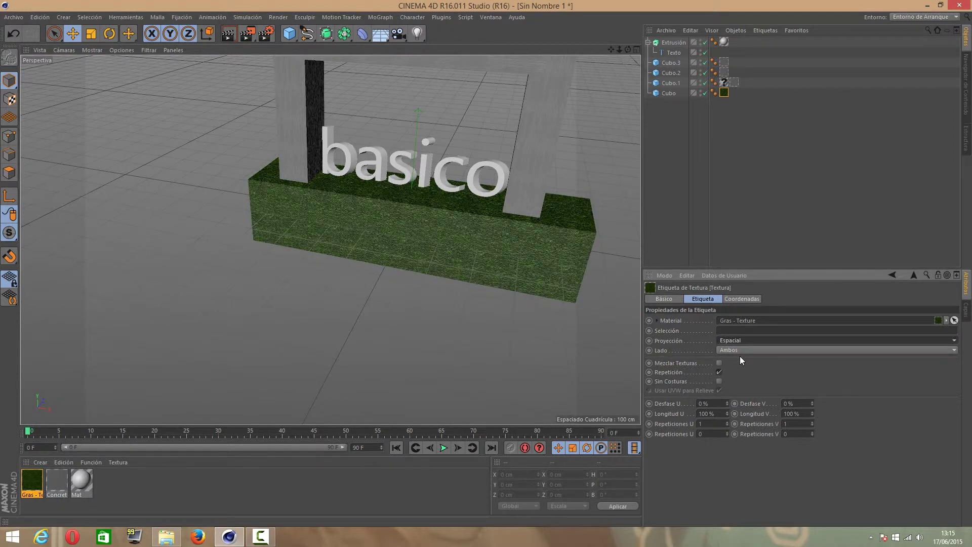
click(625, 352)
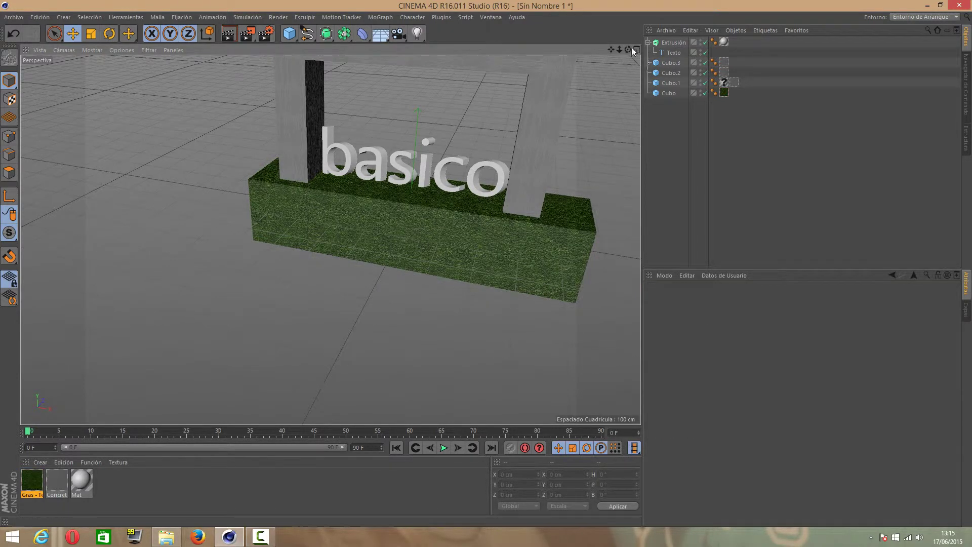
mouse_move(628, 49)
mouse_down()
mouse_move(330, 239)
mouse_move(612, 51)
mouse_up()
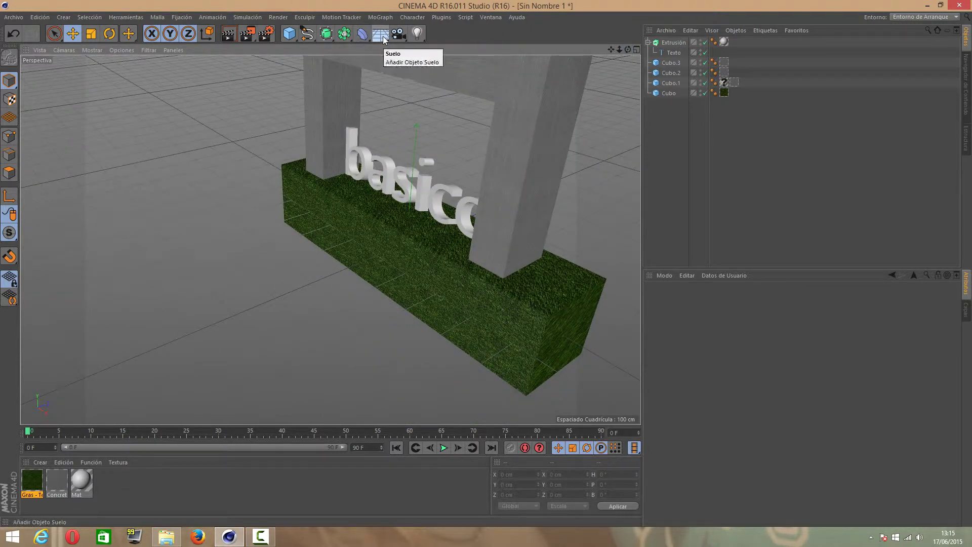
Step: Add a plane and raise and scale it to about 893 × 194 cm over the base top
click(384, 39)
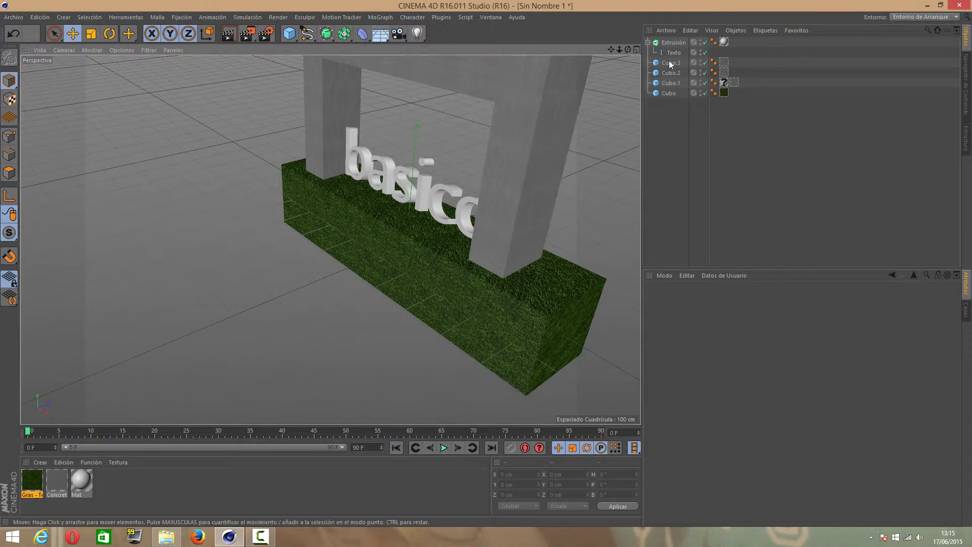
click(669, 93)
click(380, 34)
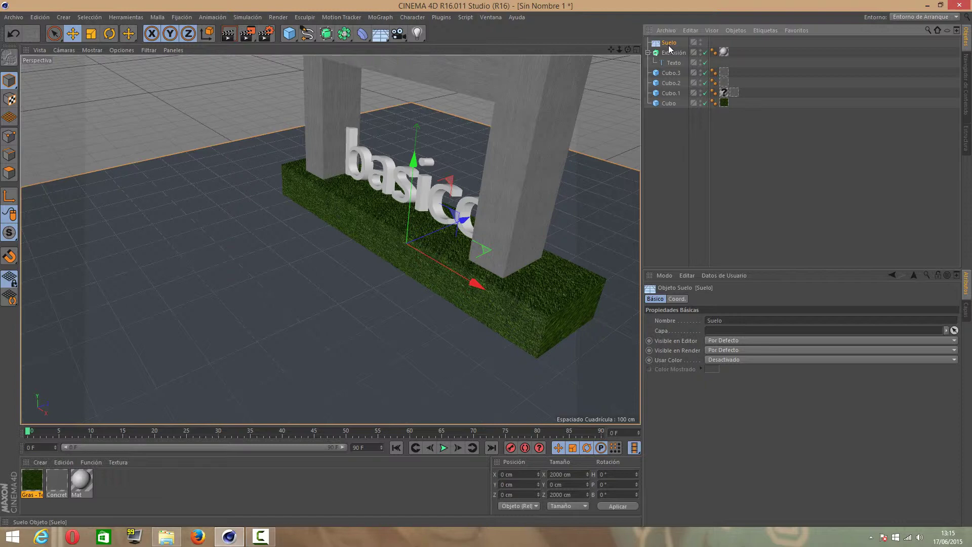
key(Delete)
click(386, 36)
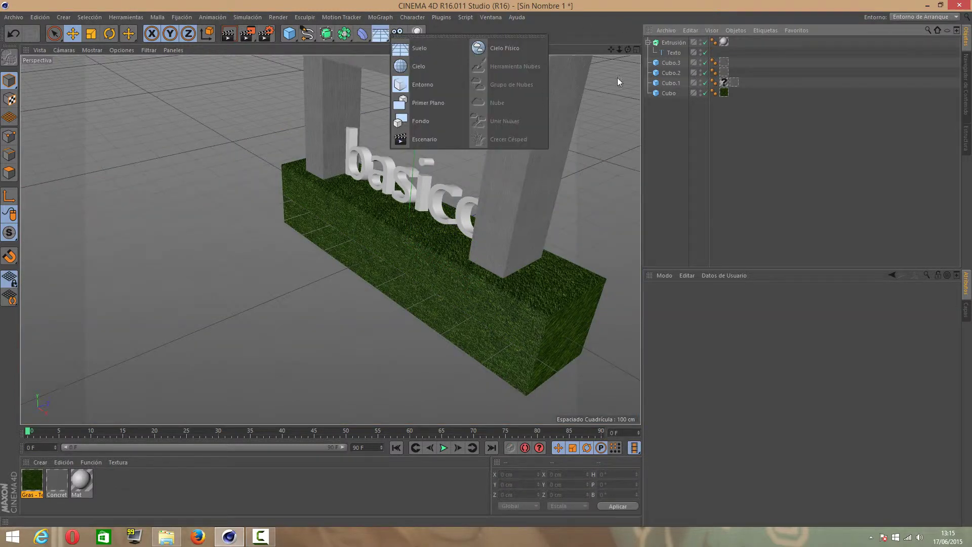
click(289, 34)
click(393, 62)
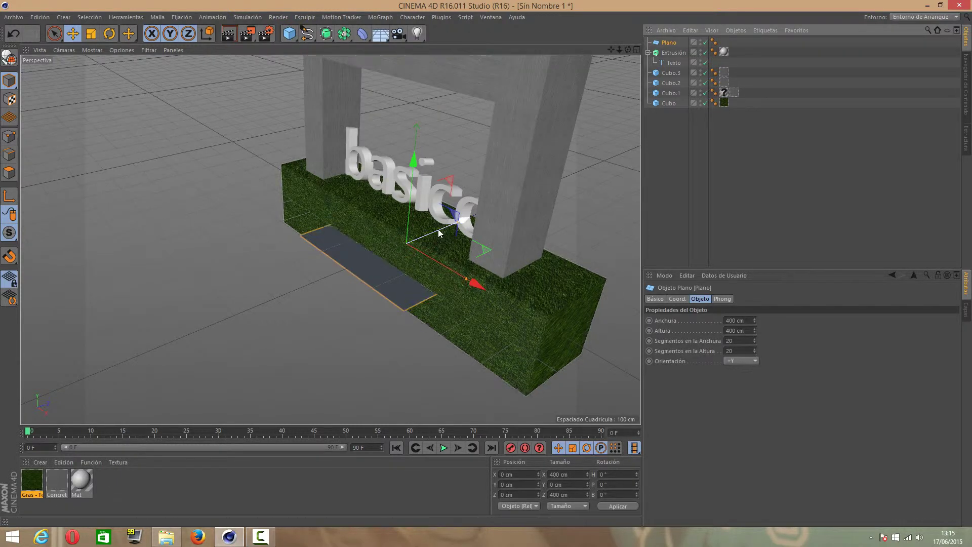
drag(412, 161, 423, 121)
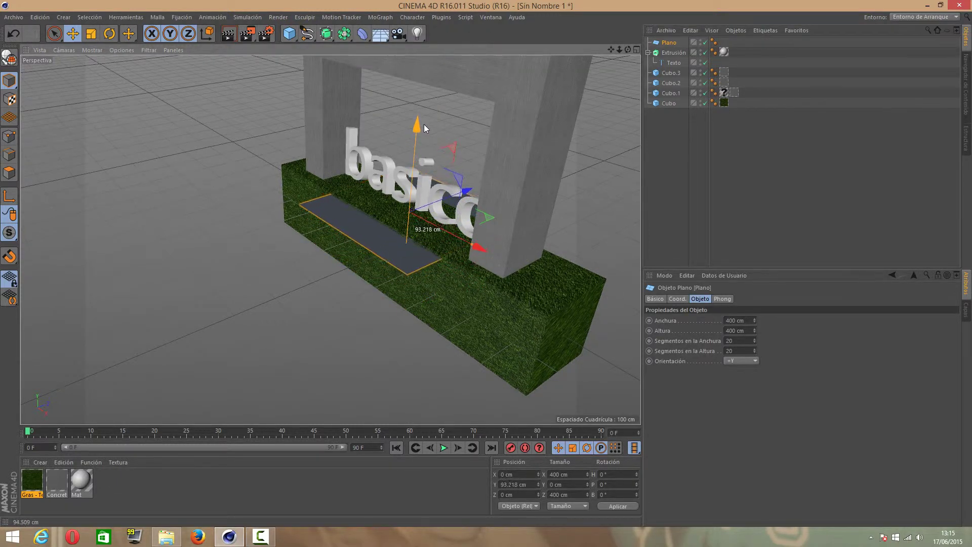
drag(478, 247, 564, 317)
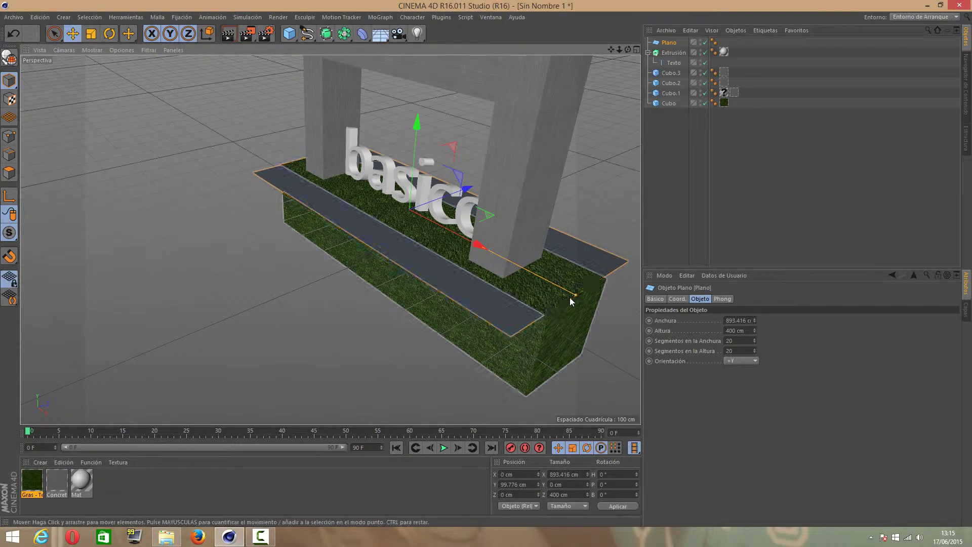
drag(474, 242, 447, 201)
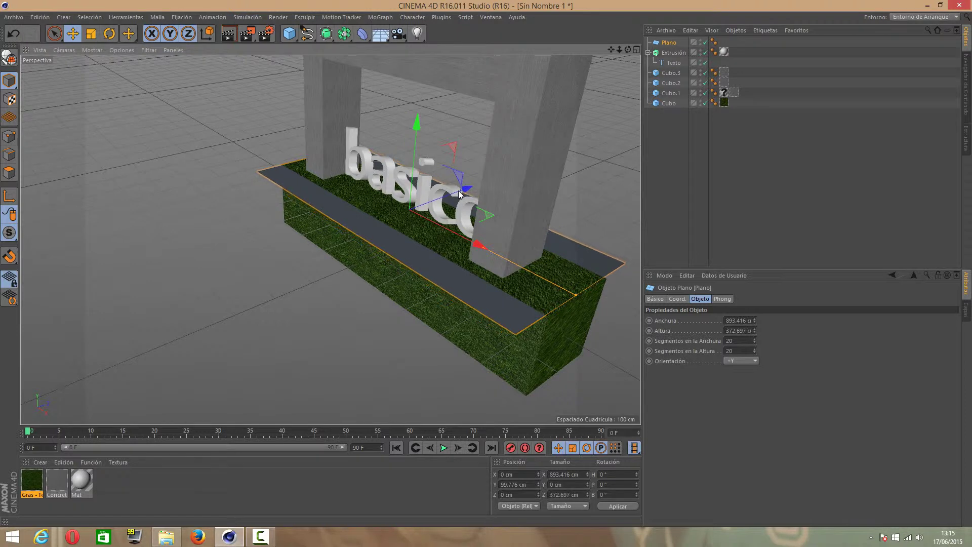
click(359, 312)
Step: Grow the Crecer Césped architectural grass on the Plano object
click(669, 44)
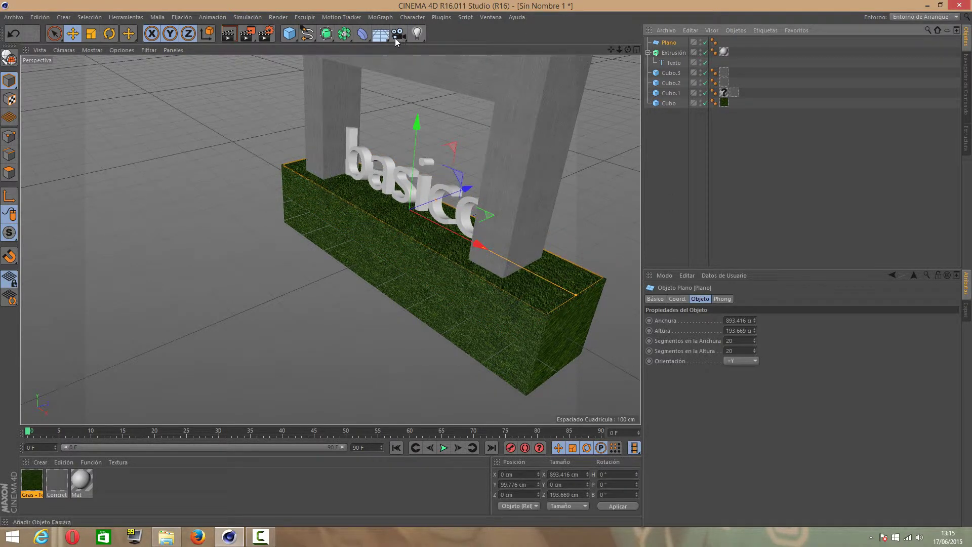
click(380, 34)
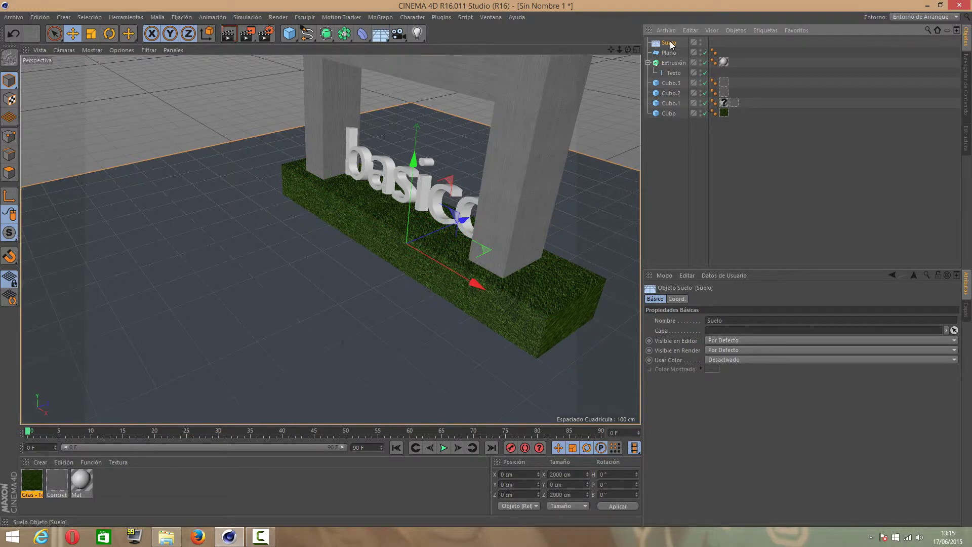
key(Delete)
click(375, 40)
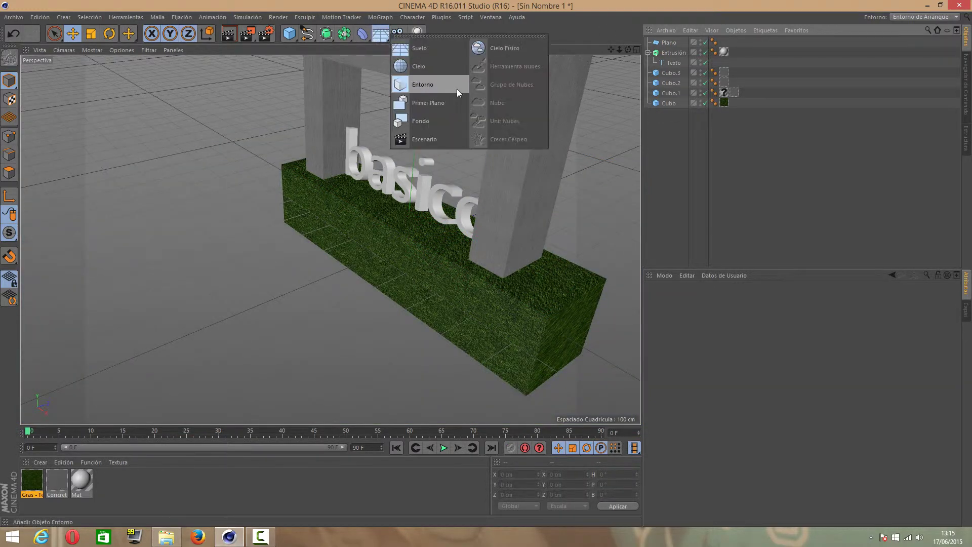
click(436, 47)
click(378, 38)
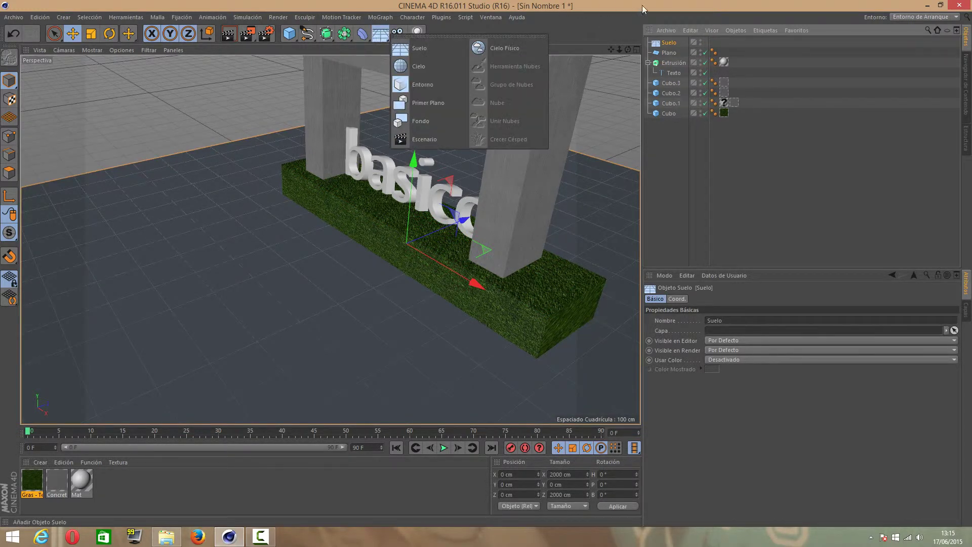
key(Delete)
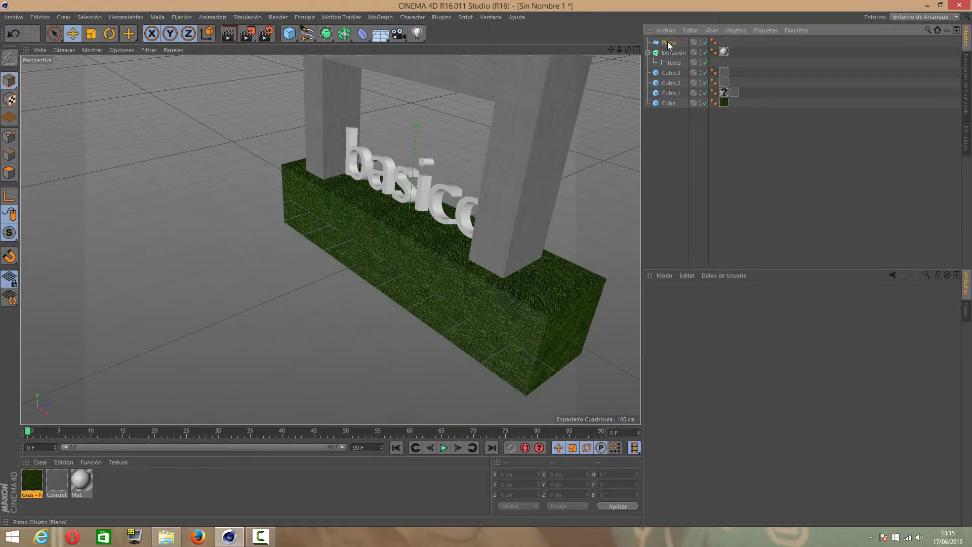
click(668, 42)
click(381, 38)
click(485, 133)
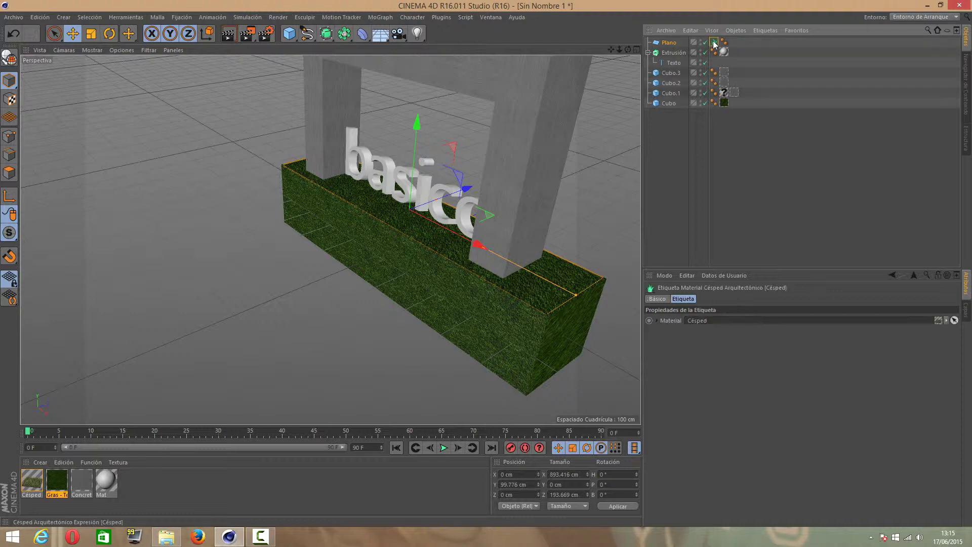
Step: Check the grass tag and material settings, raise the grass plane slightly, and test-render it
click(714, 43)
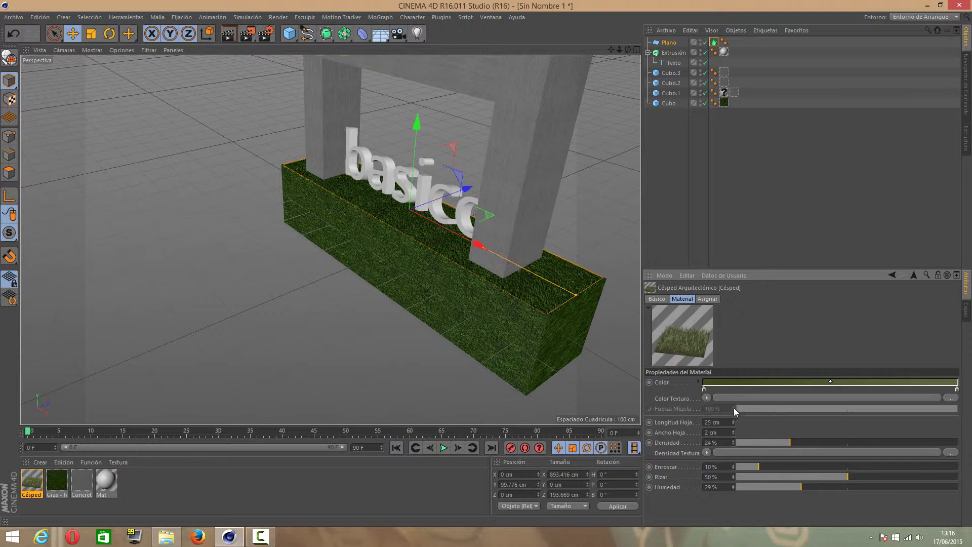
click(704, 299)
click(663, 299)
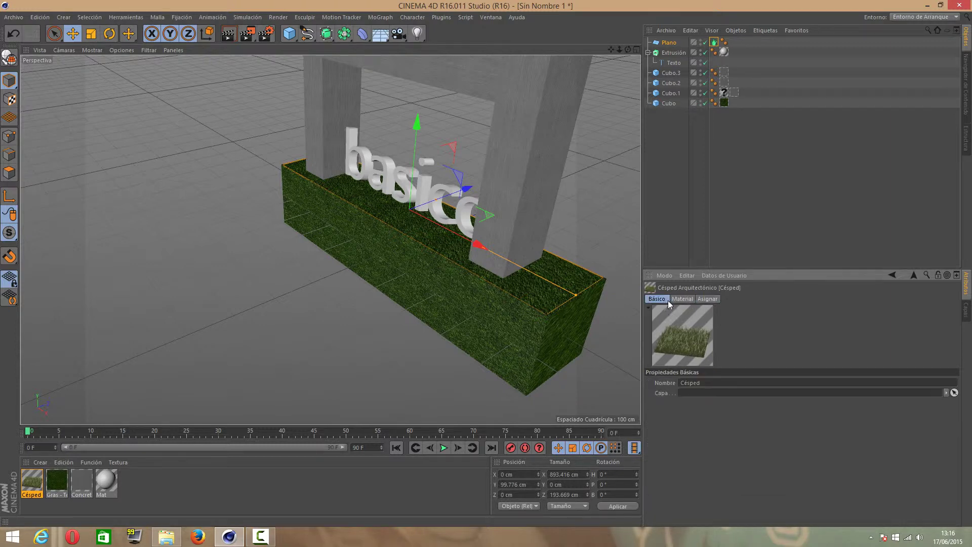
click(707, 299)
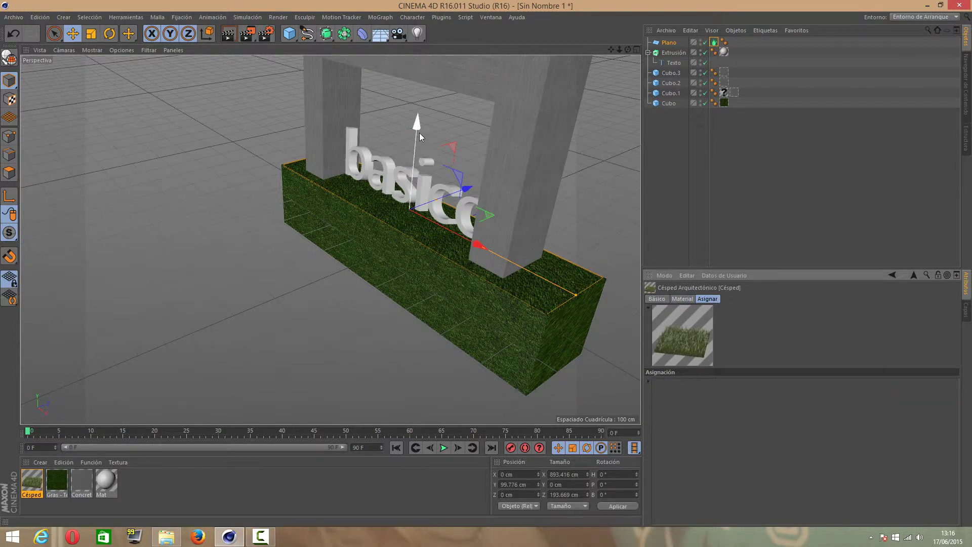
drag(419, 132, 424, 128)
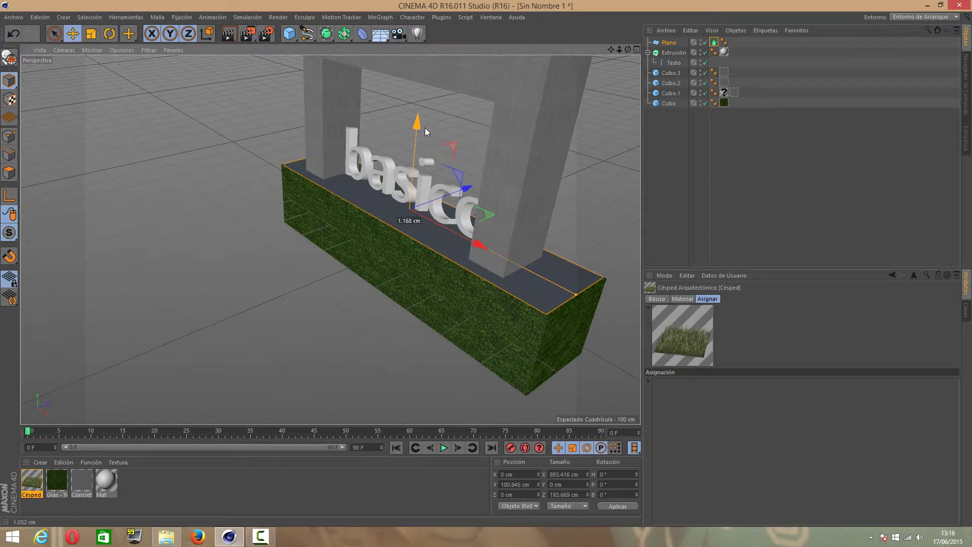
click(385, 136)
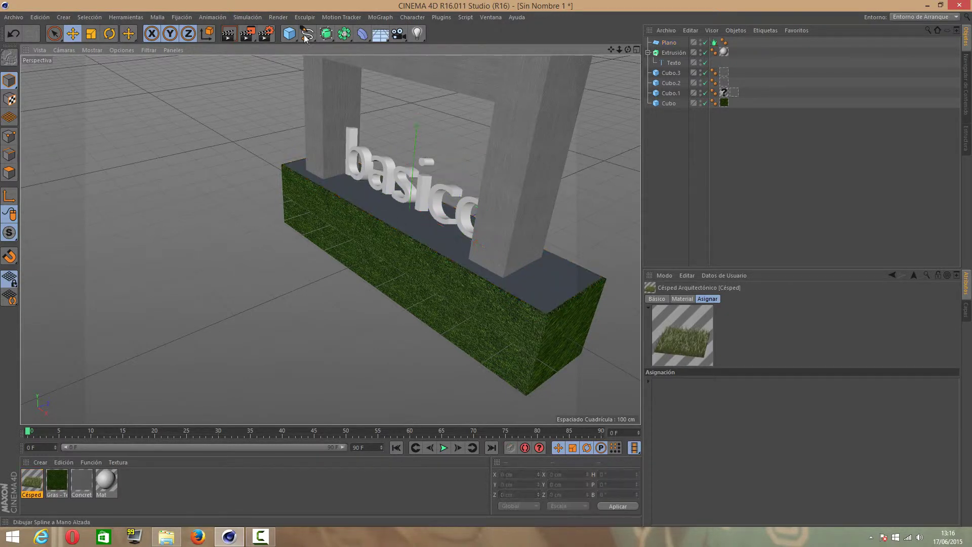
click(247, 39)
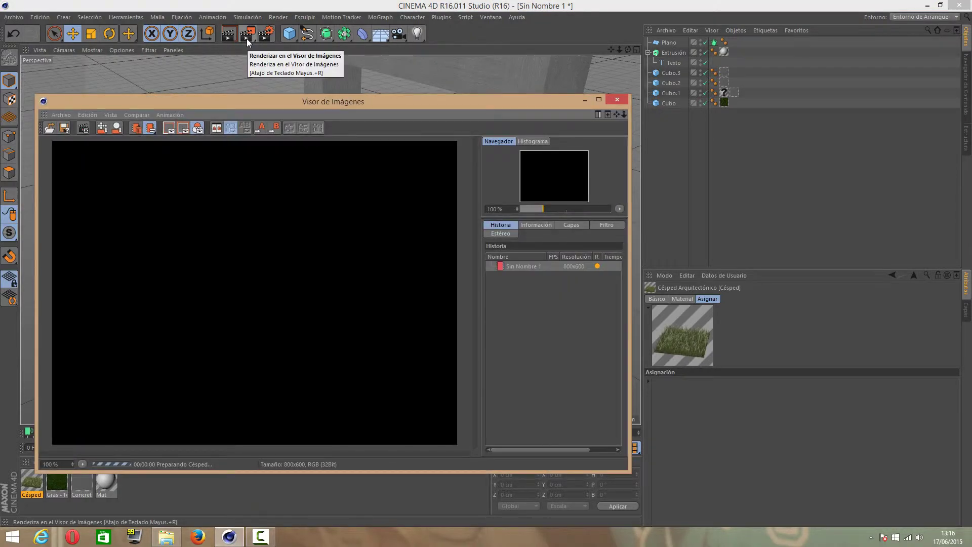
scroll(362, 284, up, 2)
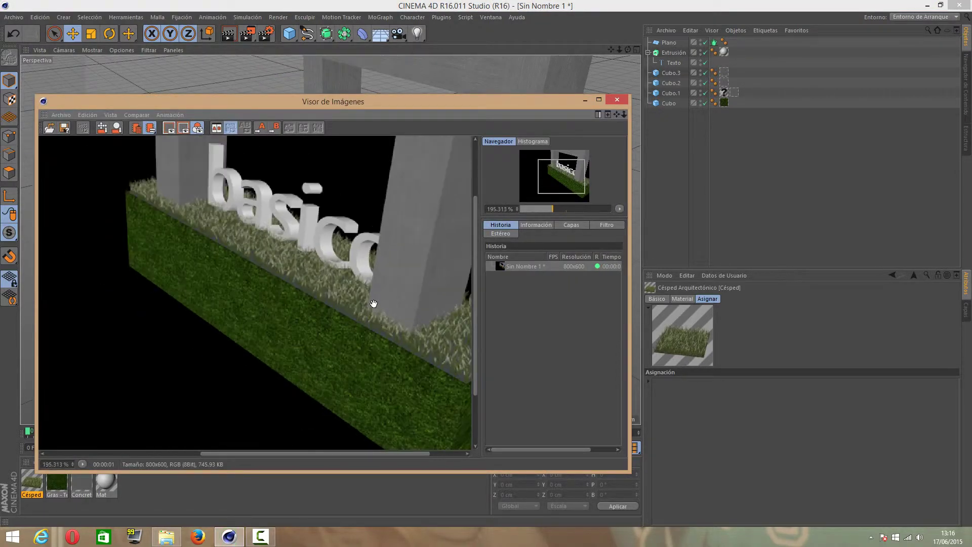
click(616, 99)
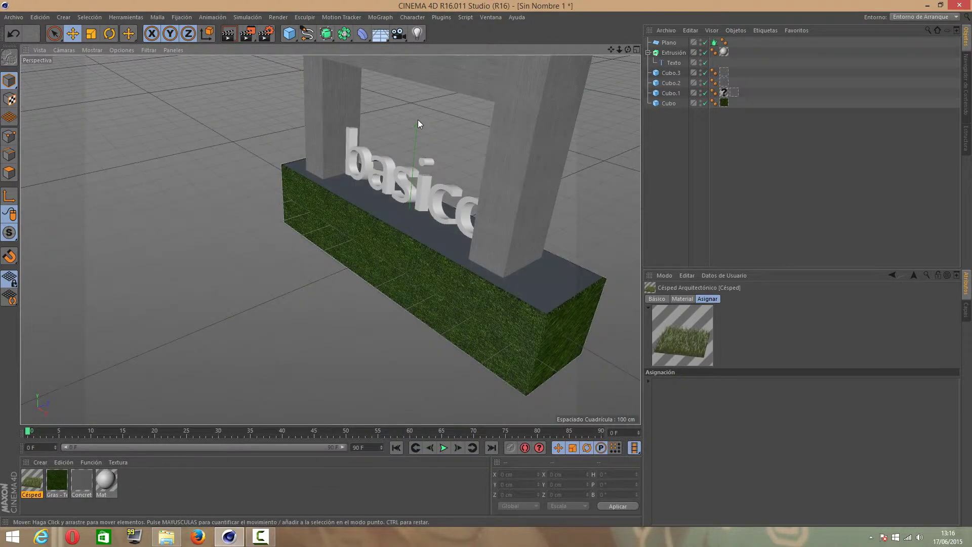
Step: Lower the grass plane to Y 98.481 cm onto the base and re-render to confirm the grass
click(425, 140)
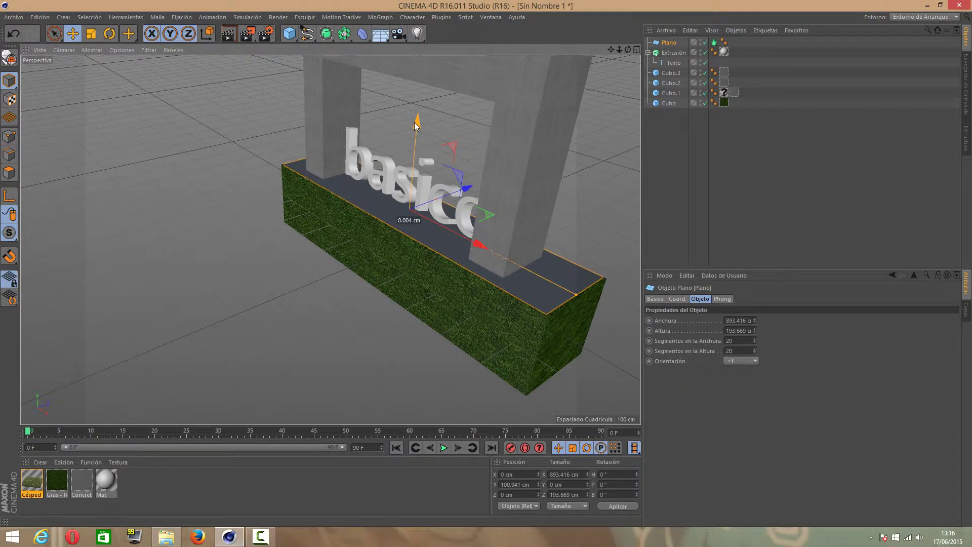
drag(414, 123, 379, 105)
key(shift+r)
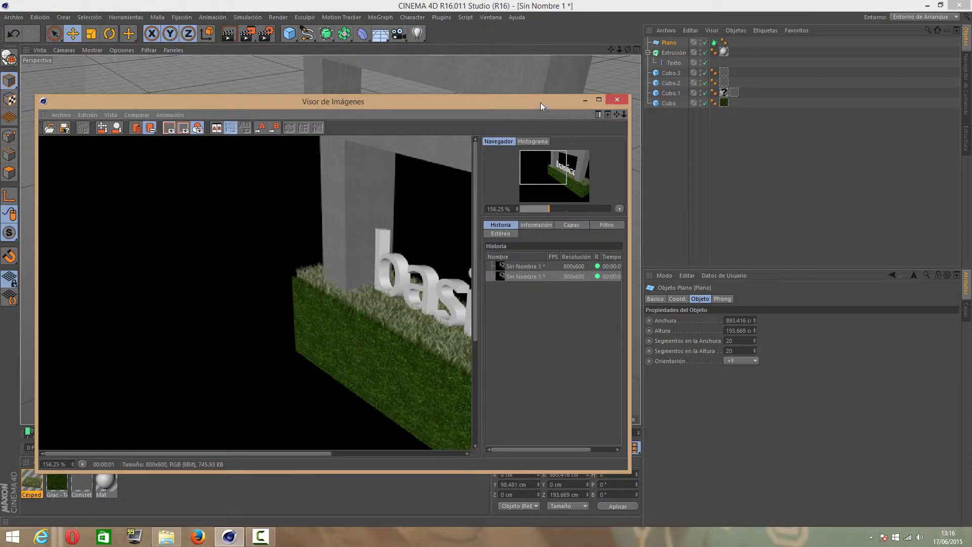
click(616, 99)
drag(618, 49, 621, 47)
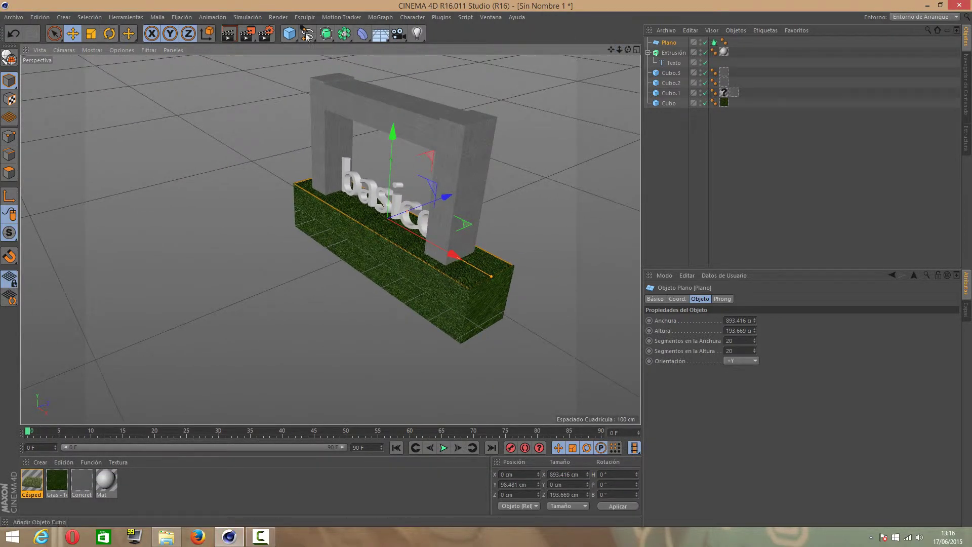
Step: Add a spot light in front of the sign, widen its cone and brighten it slightly
click(418, 34)
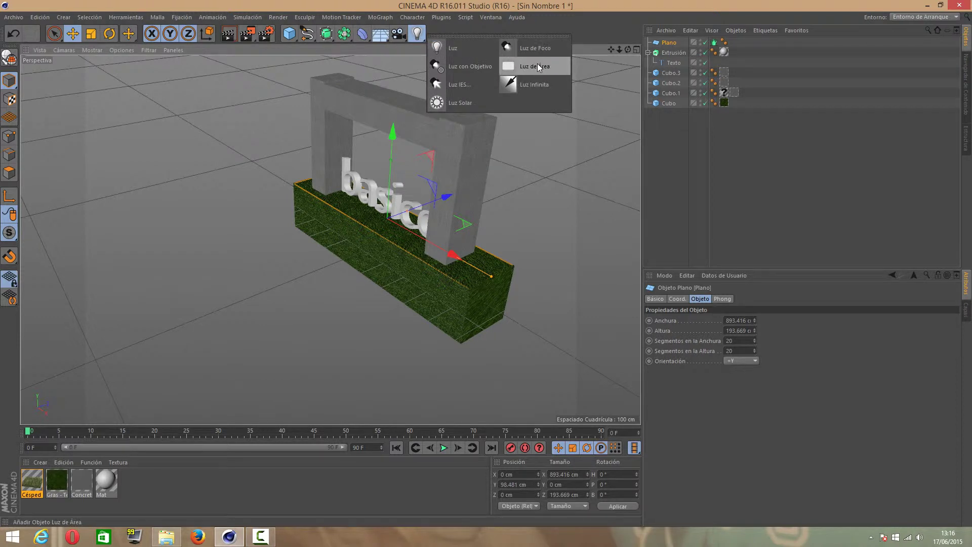
click(522, 49)
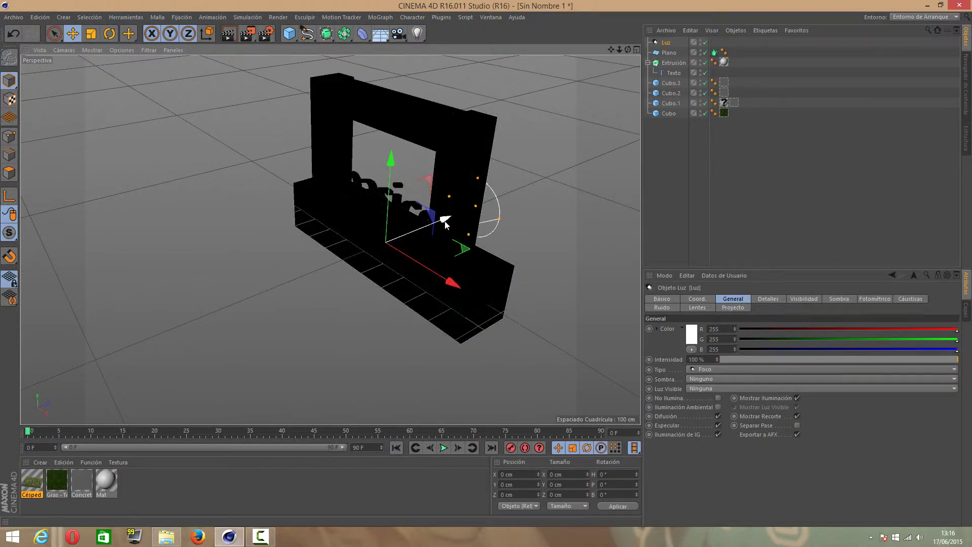
drag(434, 227, 171, 276)
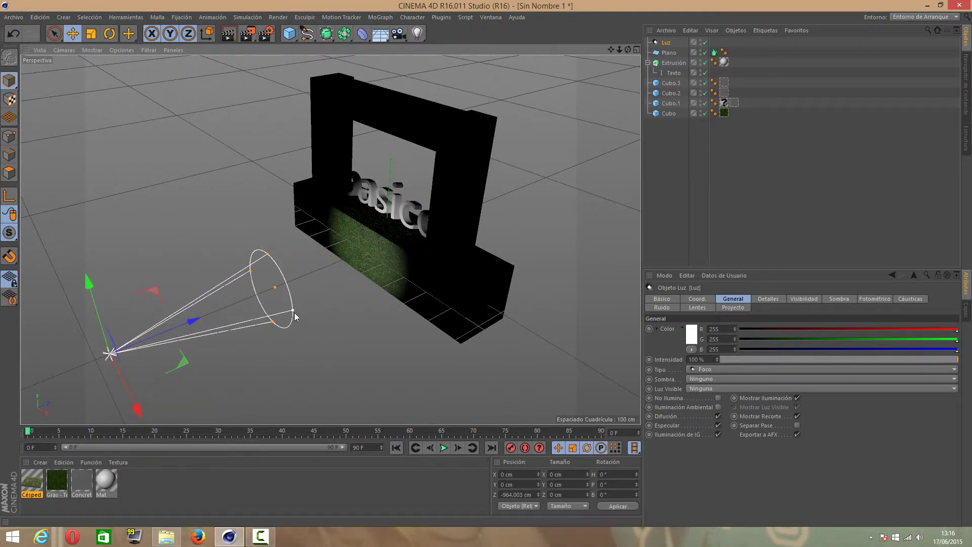
drag(293, 309, 317, 346)
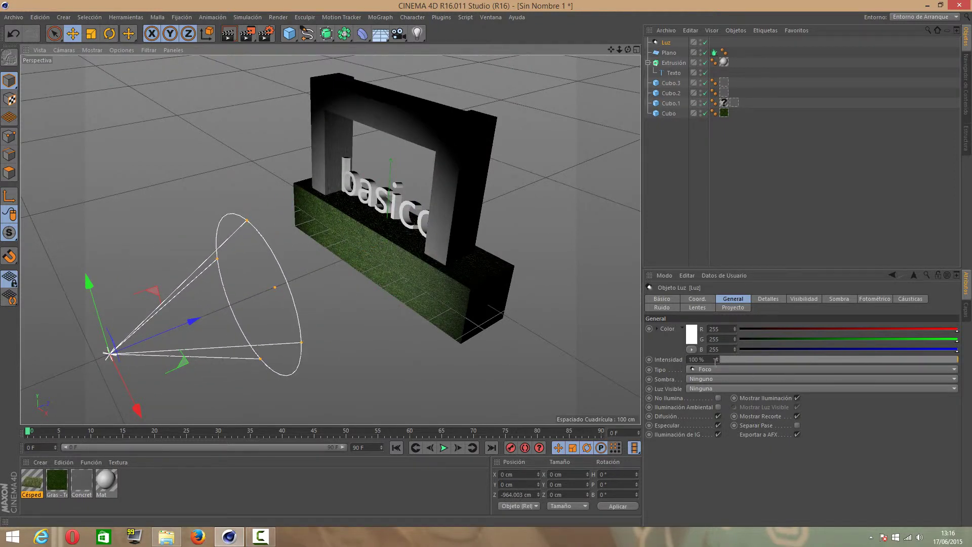
drag(717, 359, 717, 355)
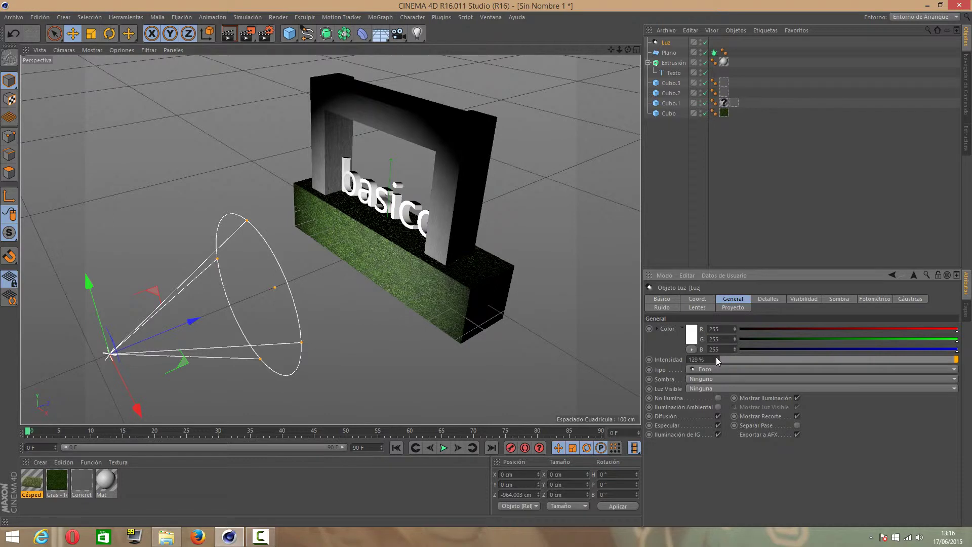
drag(87, 282, 79, 246)
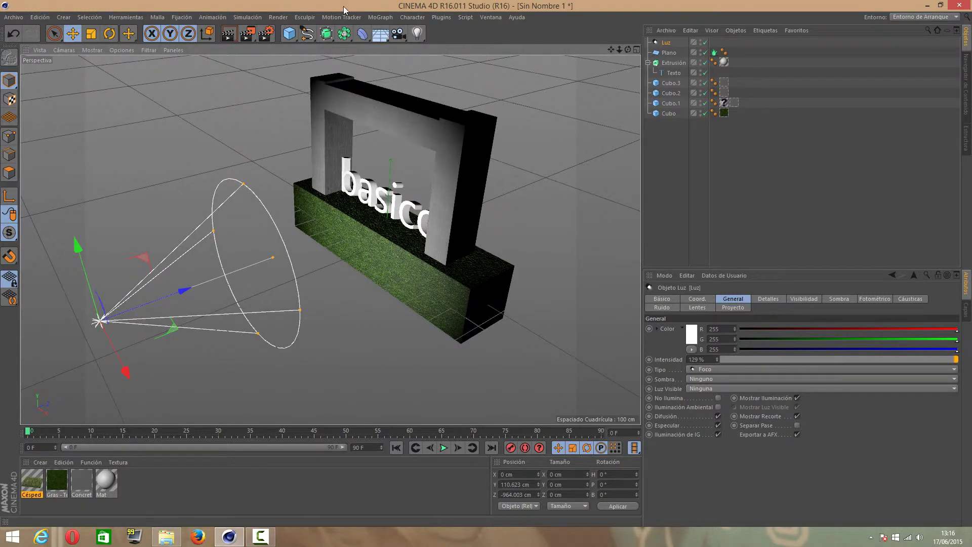
Step: Tilt the spot light down to P -29.391° and raise it to Y 602 cm, Z -1057 cm
click(109, 34)
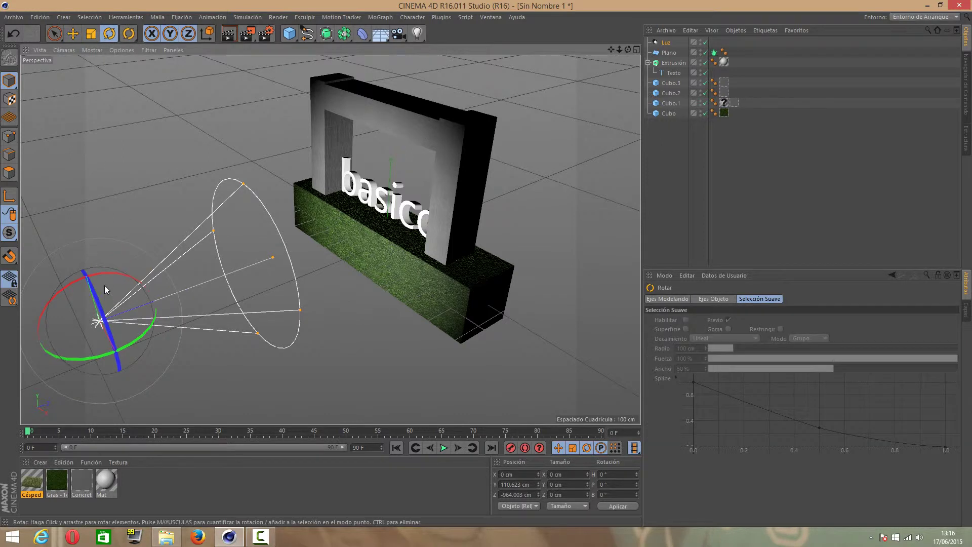
drag(106, 289, 144, 277)
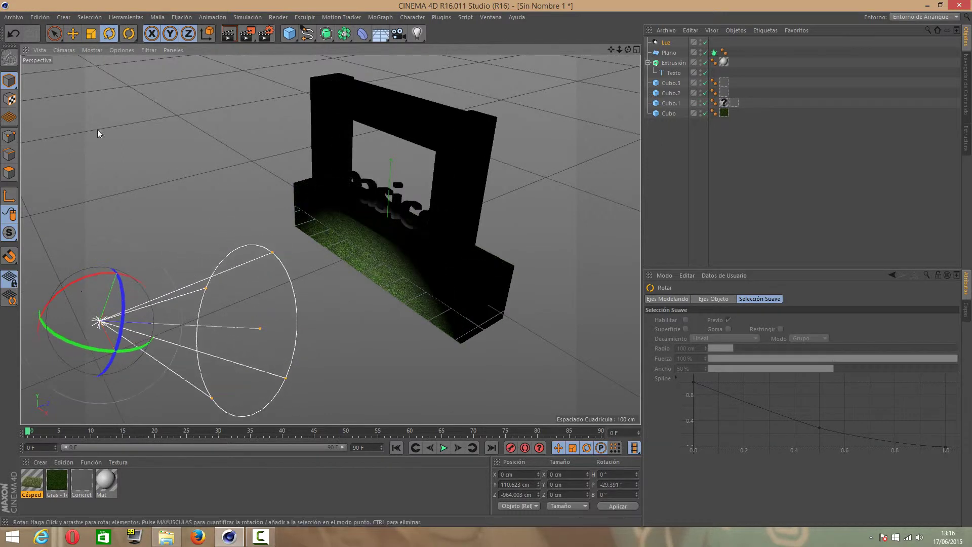
click(73, 34)
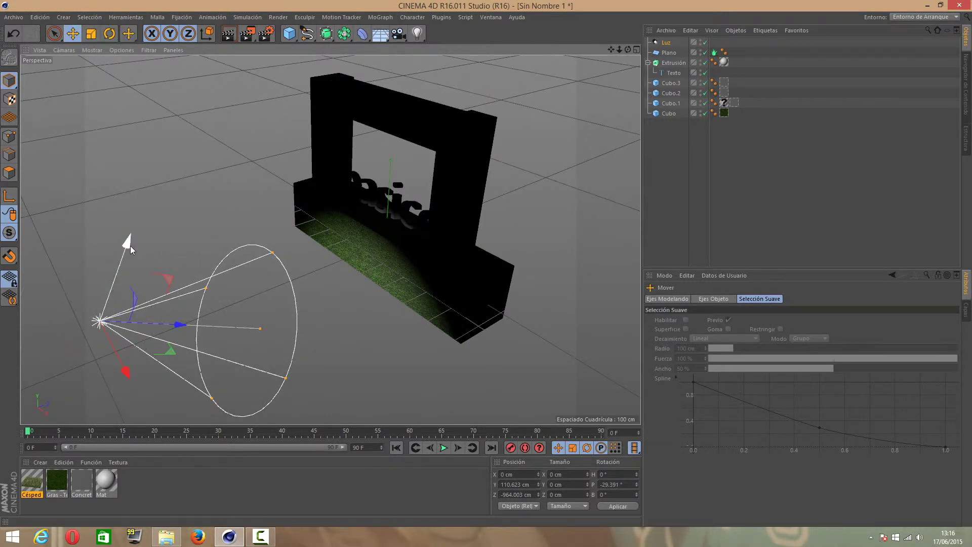
drag(129, 245, 185, 189)
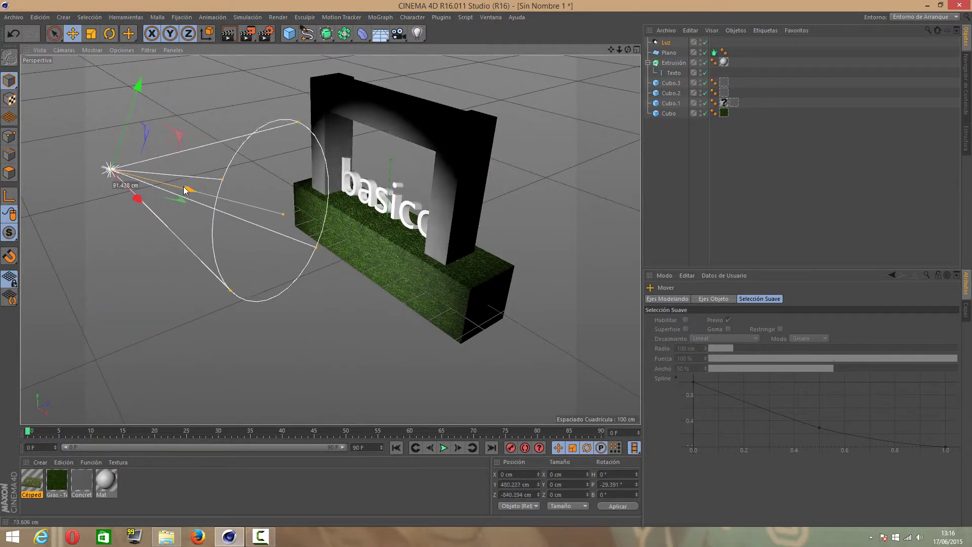
drag(184, 190, 62, 178)
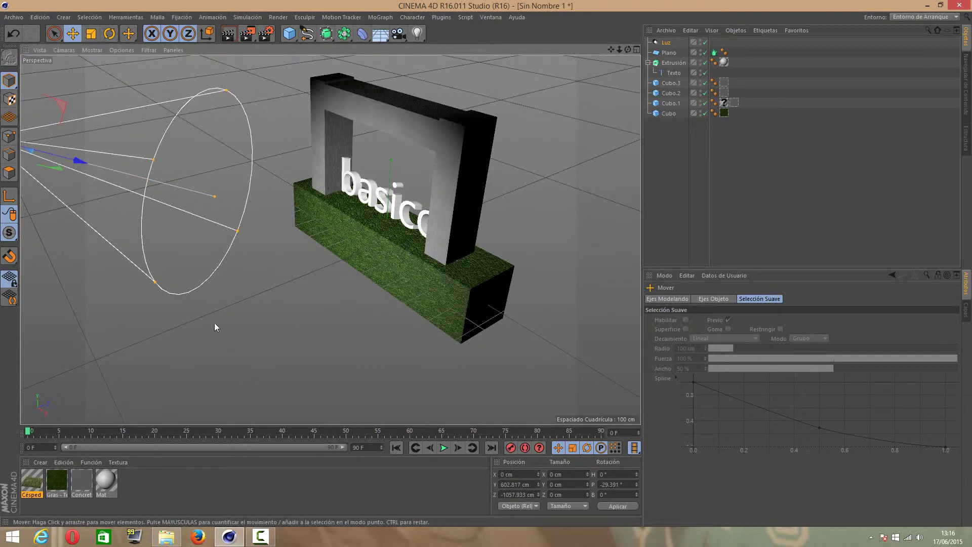
click(214, 324)
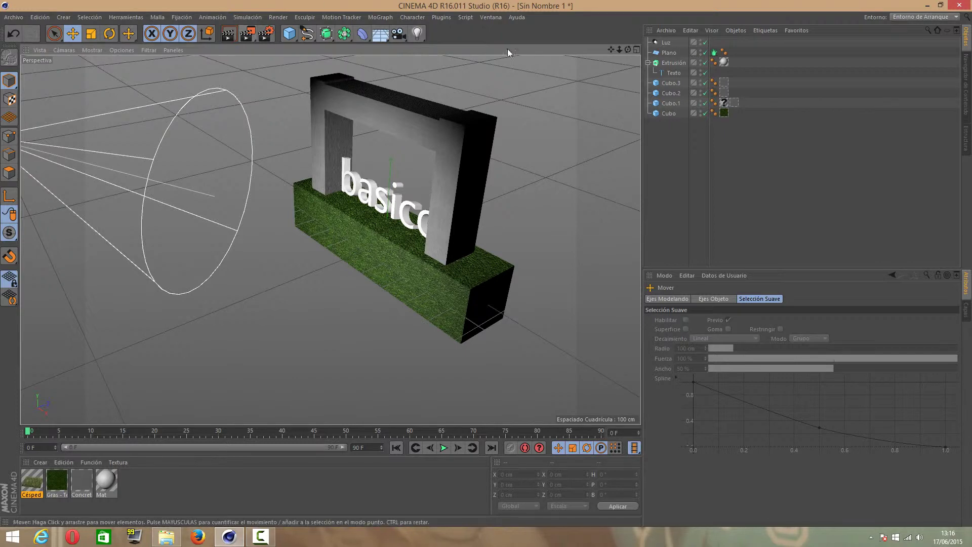
Step: Add Iluminación Global and Oclusión Ambiental effects, then render the sign at 800 × 600
click(266, 34)
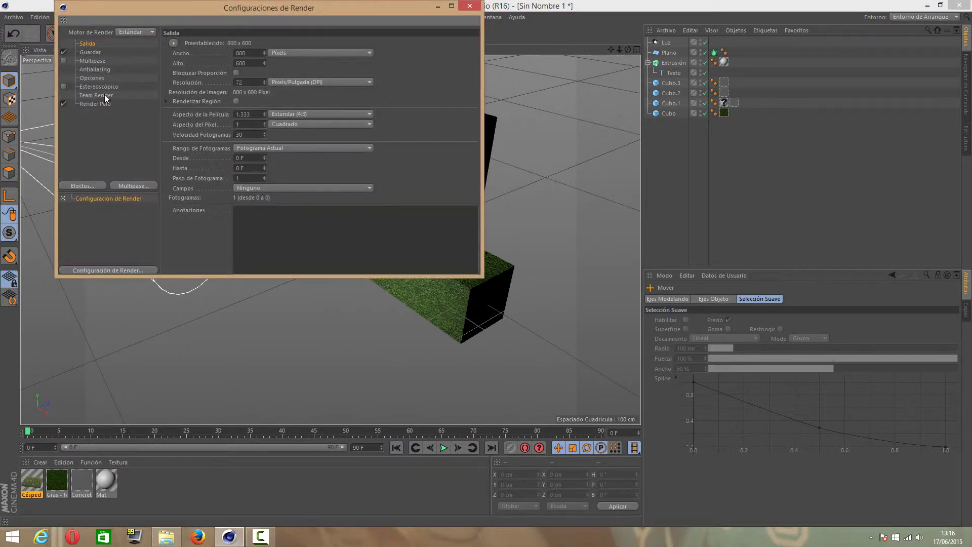
click(90, 185)
click(131, 351)
click(92, 186)
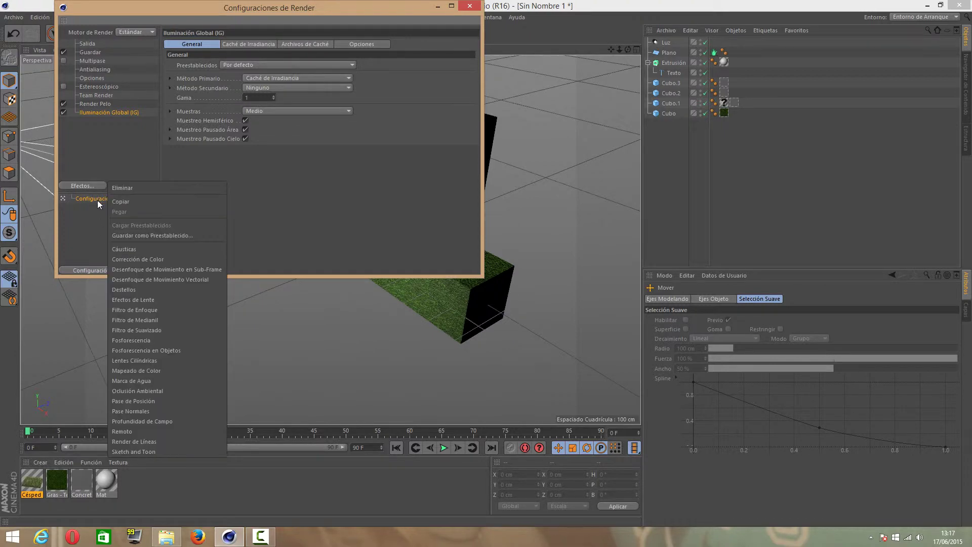
click(143, 390)
click(470, 5)
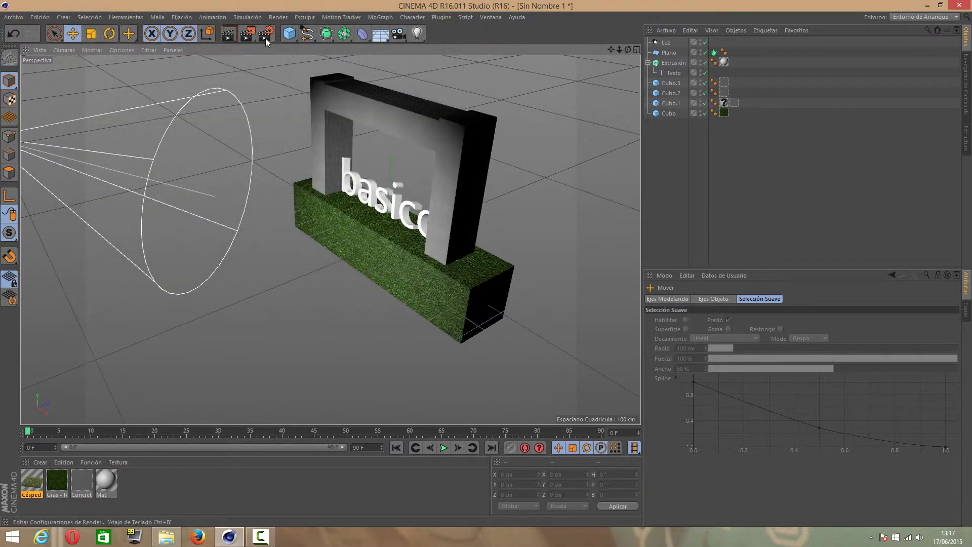
click(245, 35)
double_click(405, 98)
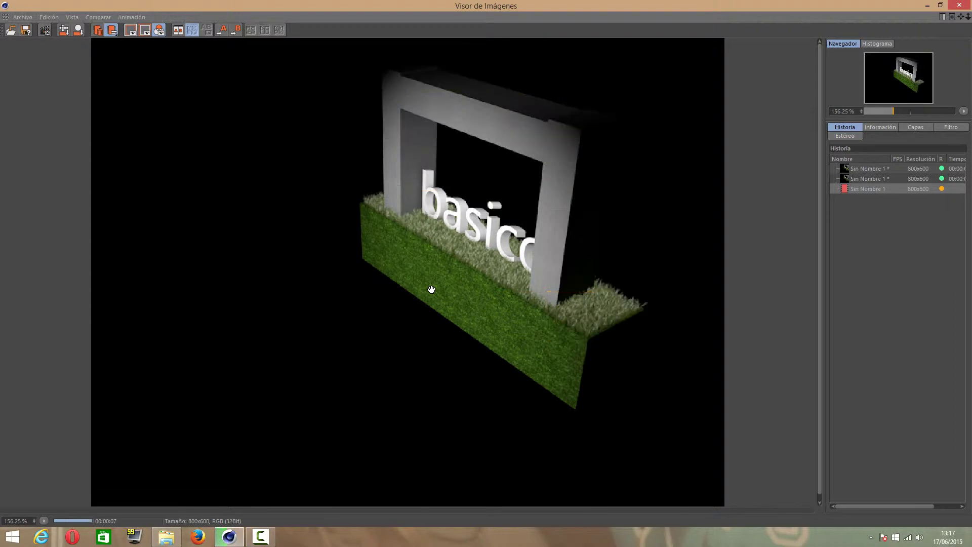
Step: Add a Cámara, look through it, and frame the arch, grass block and basico text close-up
click(960, 6)
click(400, 34)
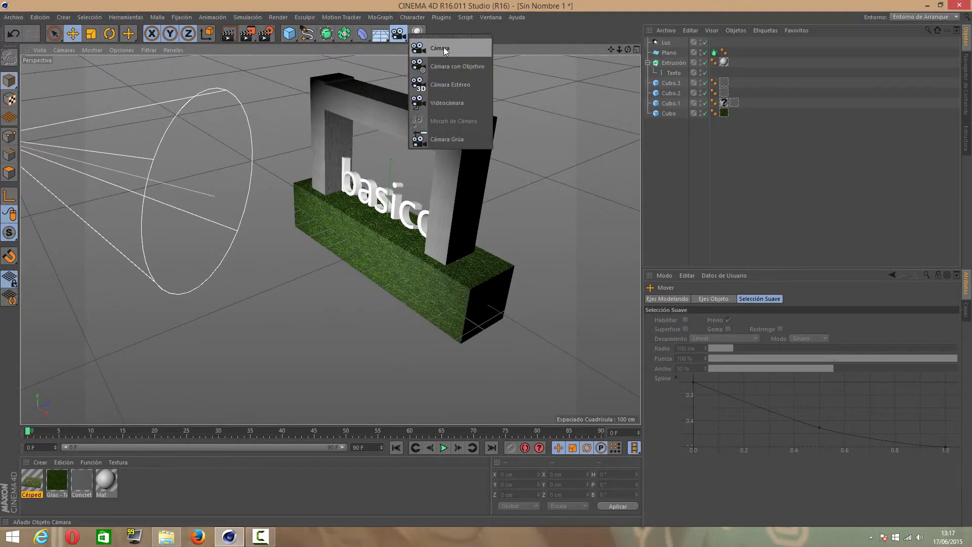
click(443, 47)
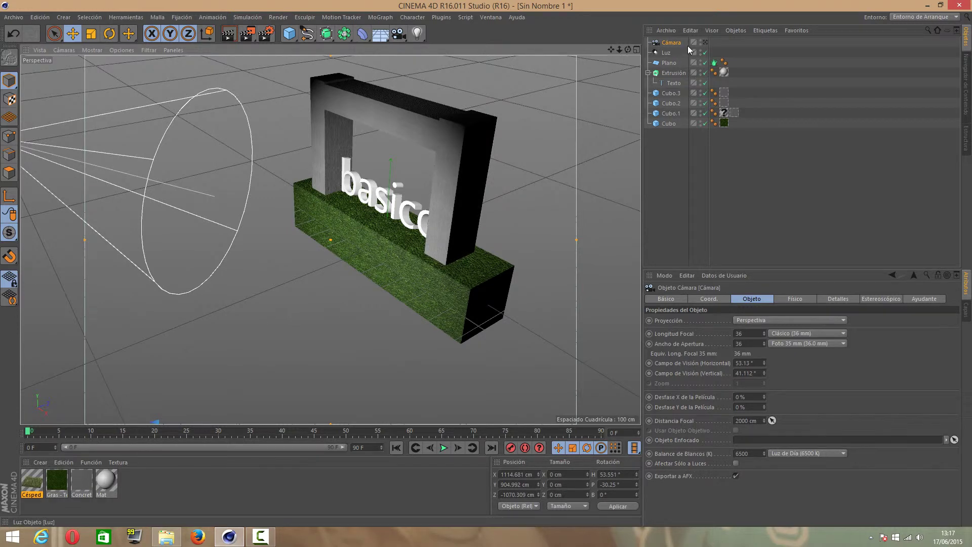
click(705, 42)
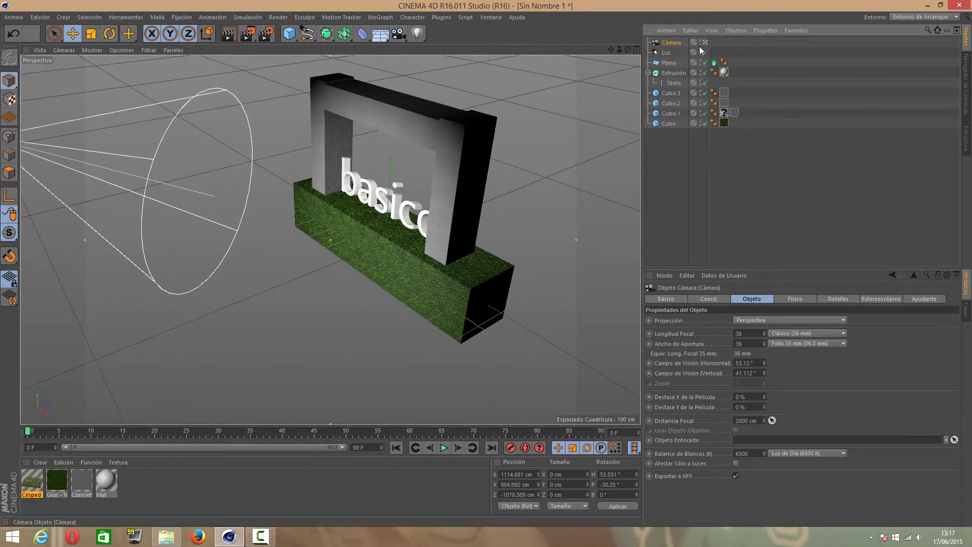
mouse_move(628, 49)
mouse_down()
mouse_move(582, 61)
mouse_move(627, 49)
mouse_move(597, 56)
mouse_move(607, 59)
mouse_move(578, 95)
mouse_up()
mouse_move(619, 49)
mouse_down()
mouse_move(608, 66)
mouse_move(633, 43)
mouse_up()
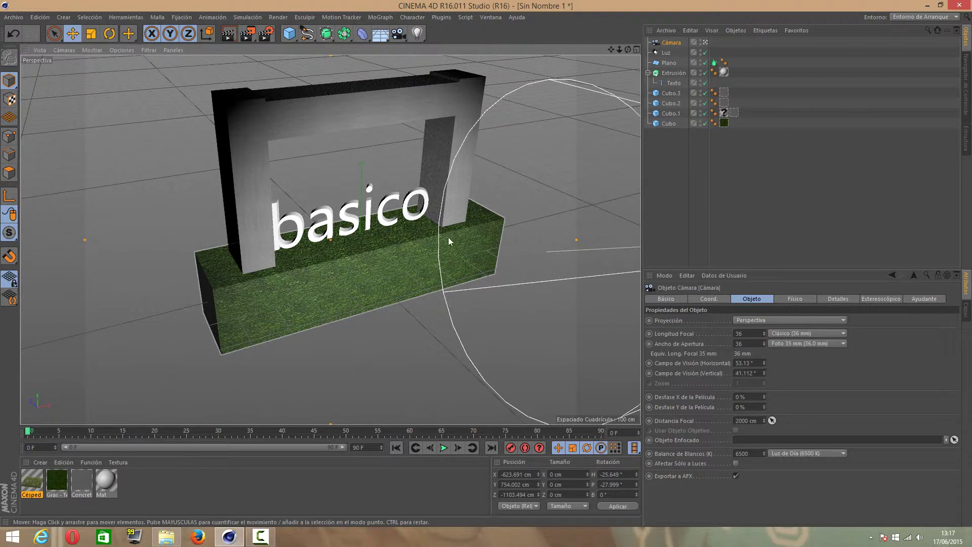
Step: Delete the old Mat material and apply a Sodalime Blocks glass preset to the basico text
click(105, 484)
key(Delete)
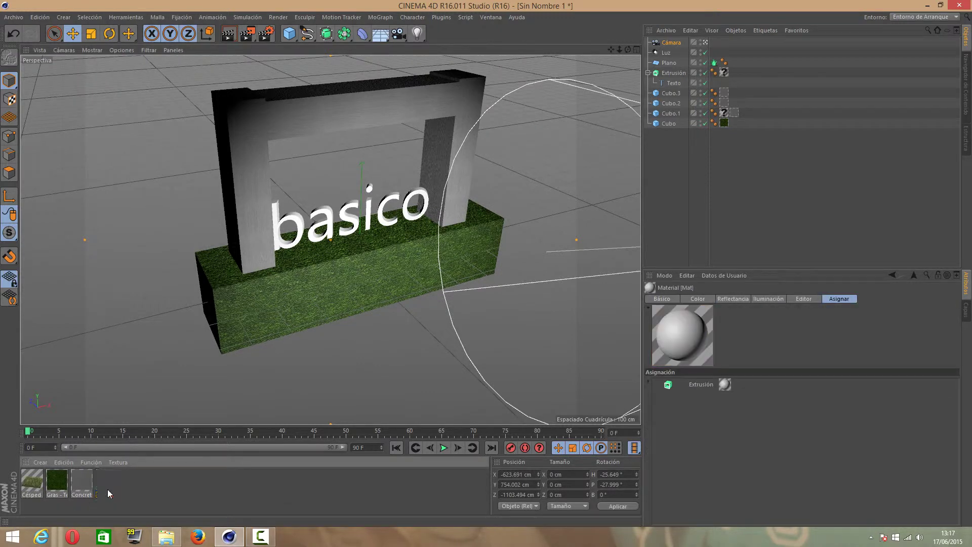
click(31, 461)
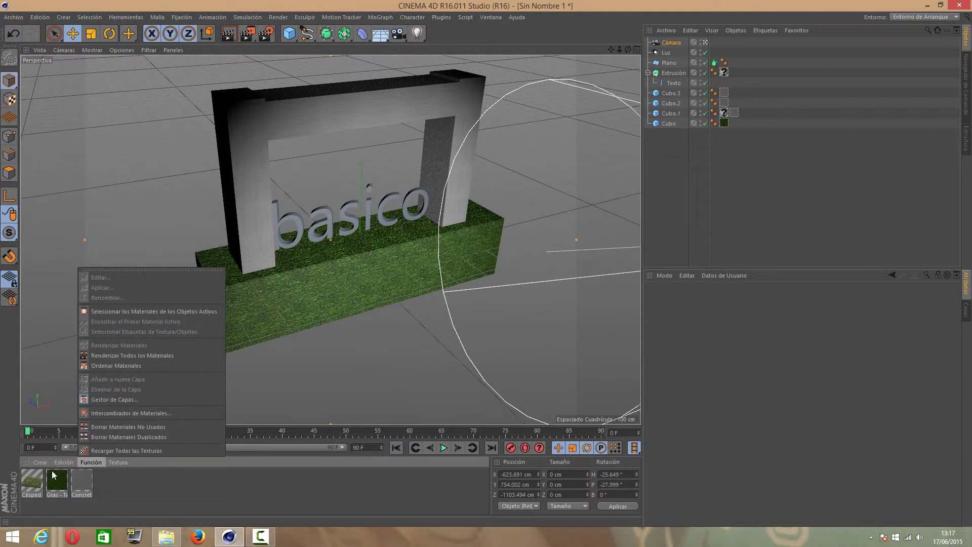
mouse_move(83, 441)
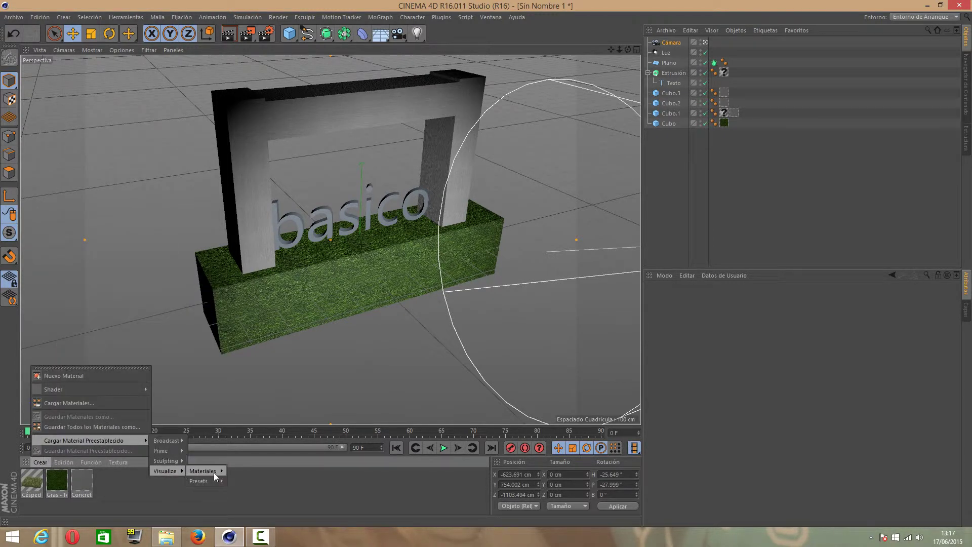
mouse_move(202, 470)
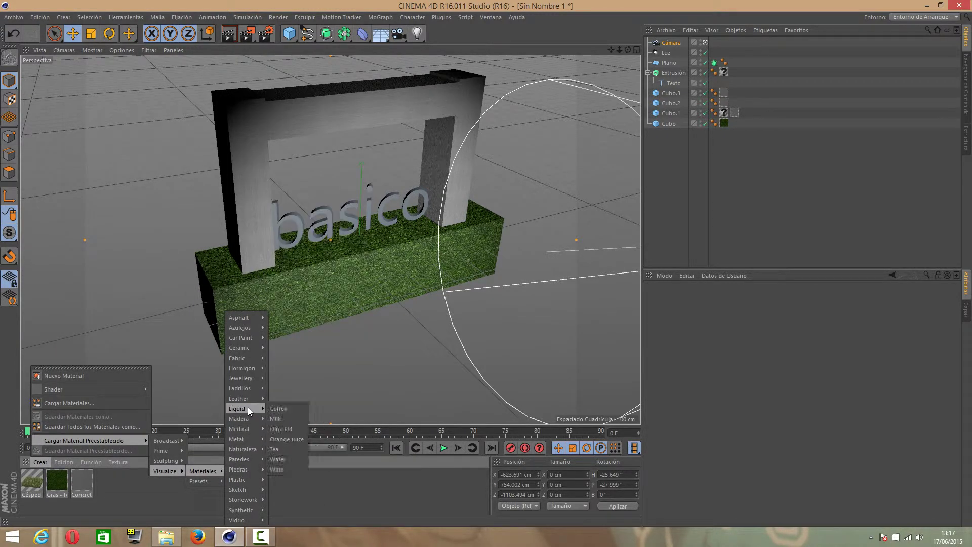
mouse_move(241, 520)
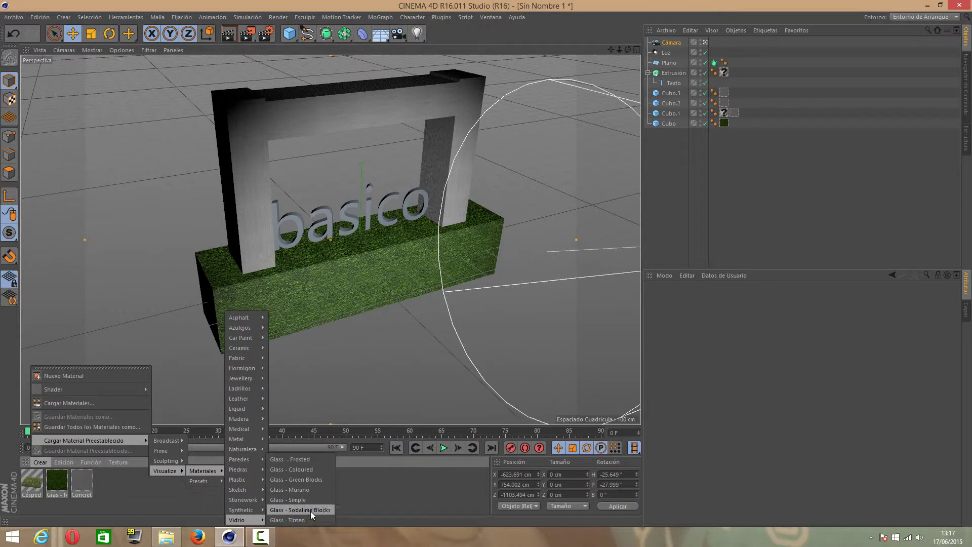
click(310, 510)
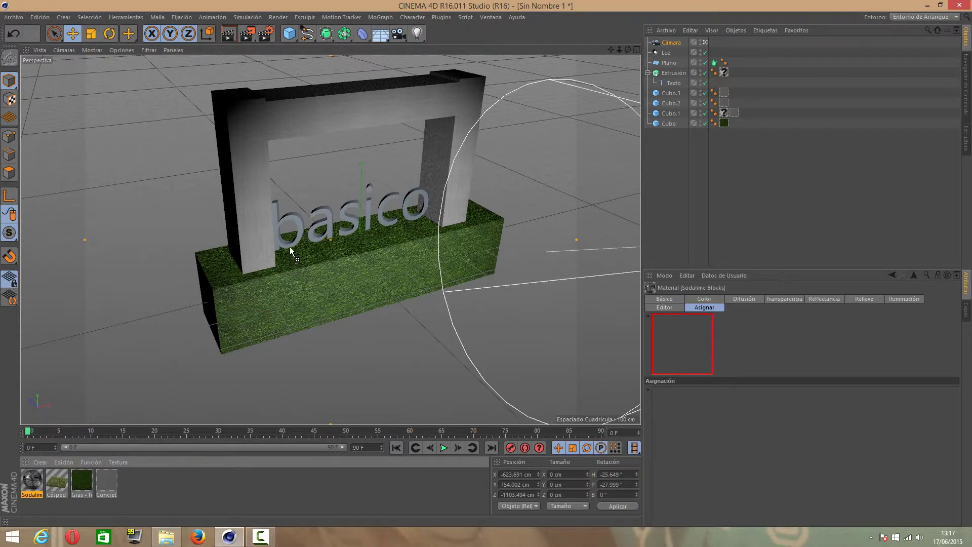
drag(299, 238, 299, 239)
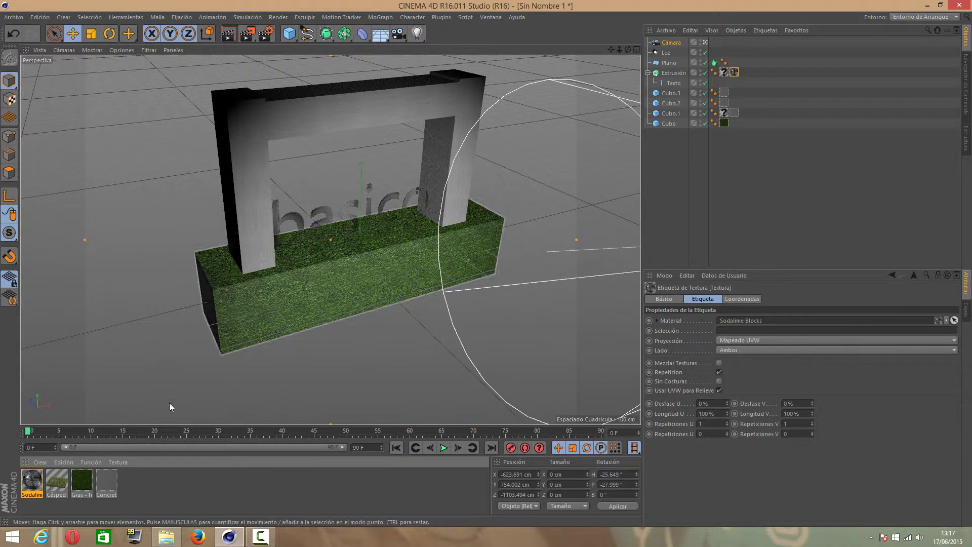
Step: Review the text and Cubo.2 material assignments, then delete the Sodalime Blocks material
click(724, 72)
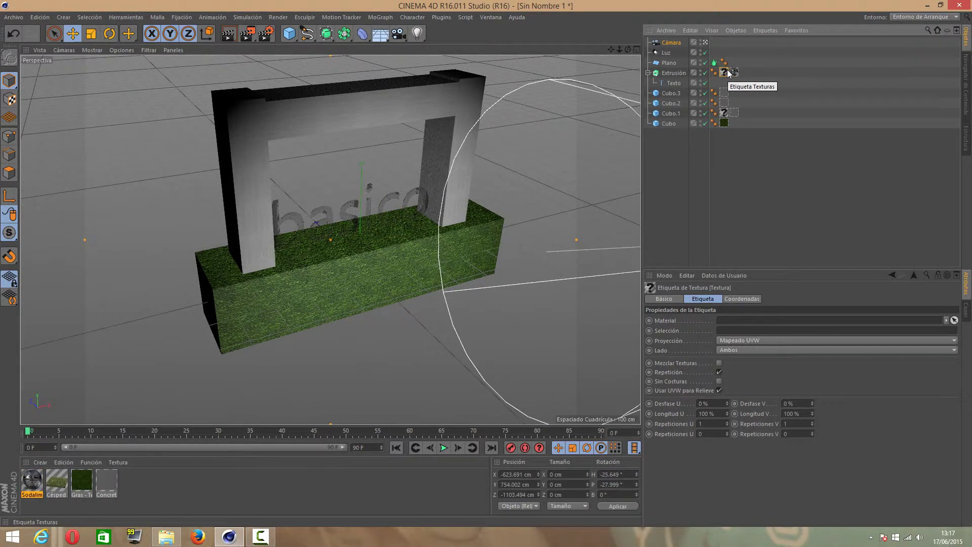
click(725, 103)
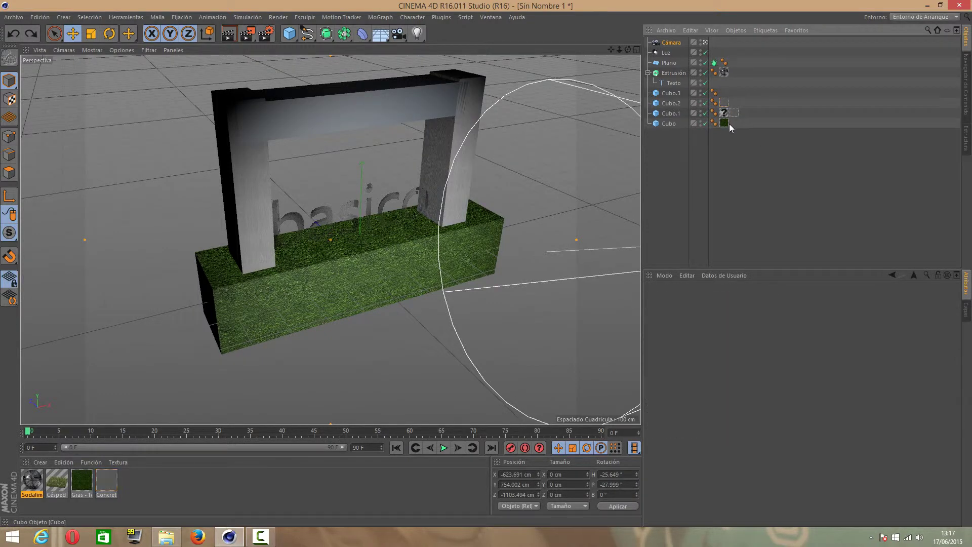
click(653, 162)
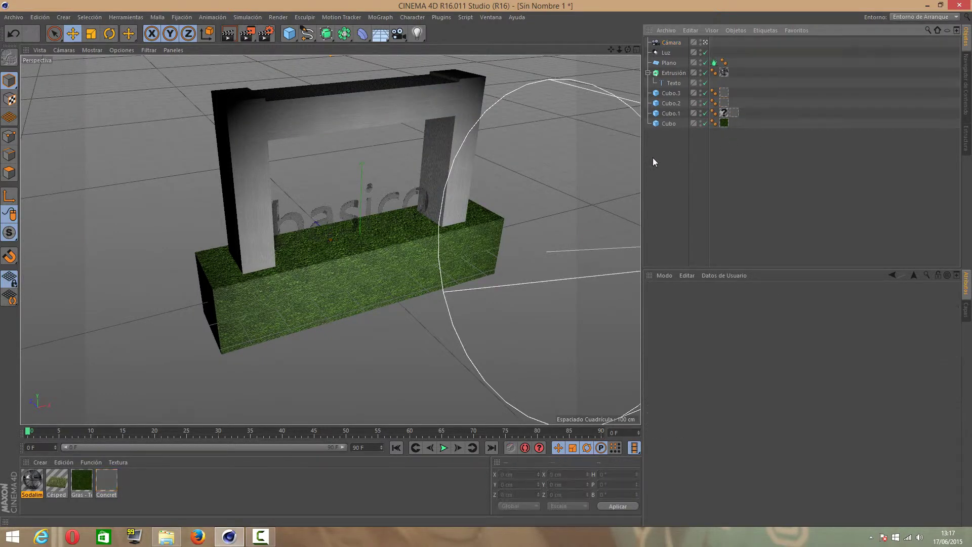
click(32, 480)
key(Delete)
Step: Load the Silver preset material and apply it to the basico text extrusion
click(40, 462)
mouse_move(83, 441)
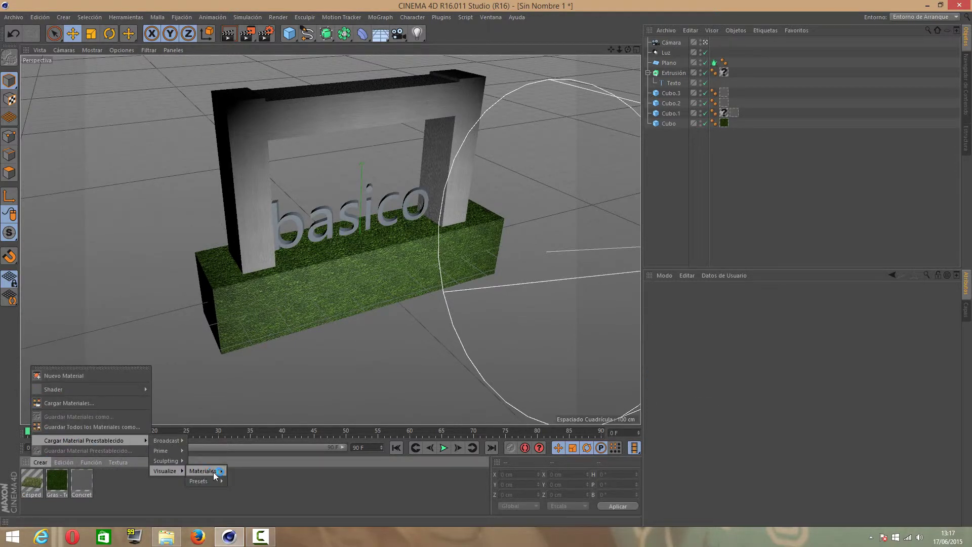
click(214, 472)
click(39, 459)
click(45, 462)
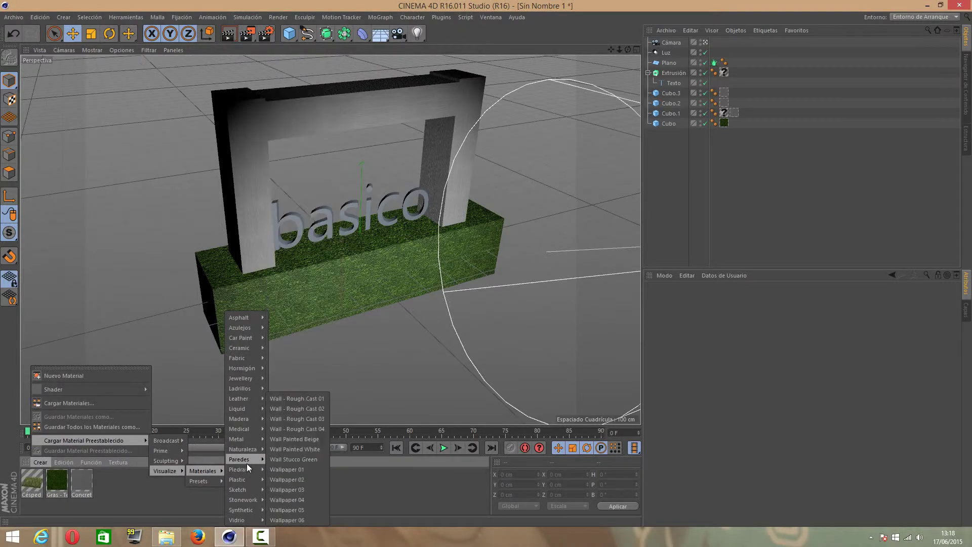
mouse_move(241, 439)
click(273, 438)
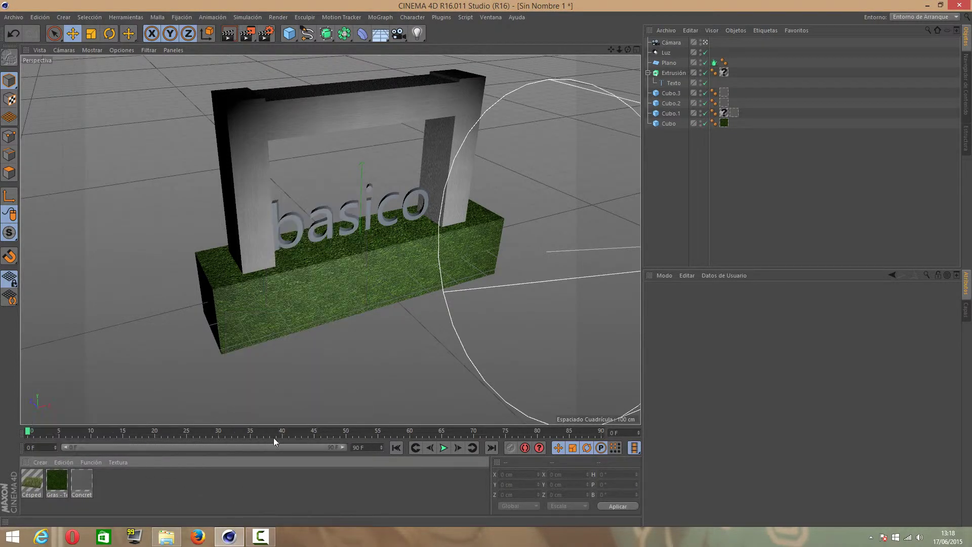
drag(301, 237, 301, 236)
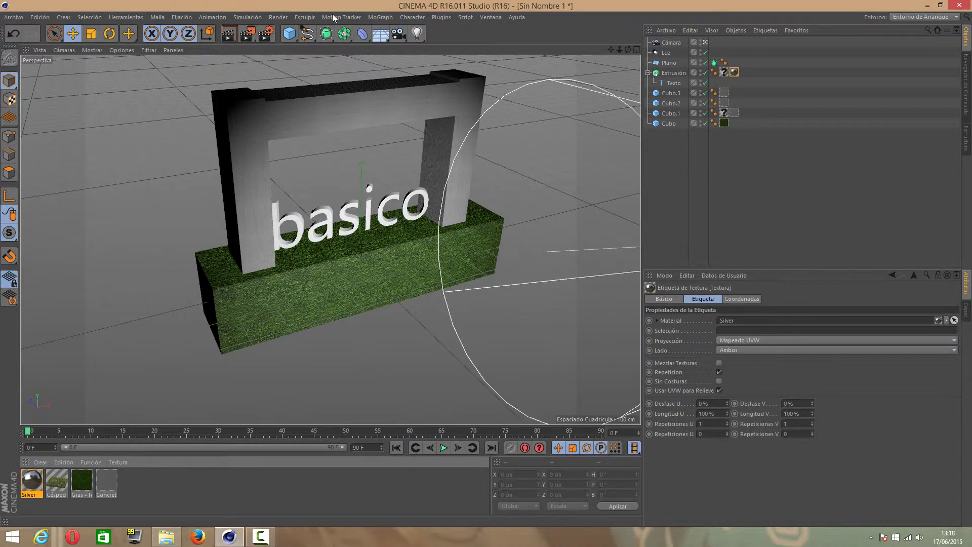
click(242, 36)
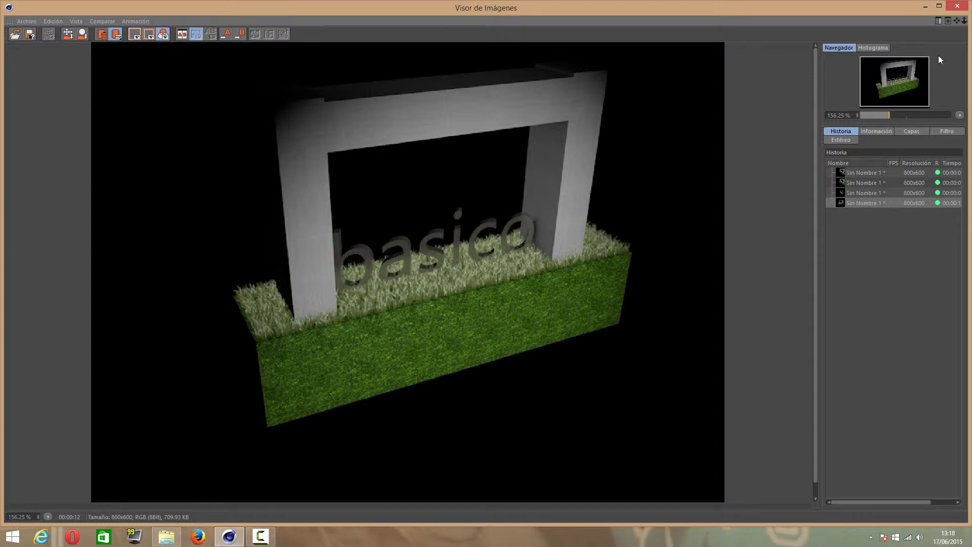
click(949, 10)
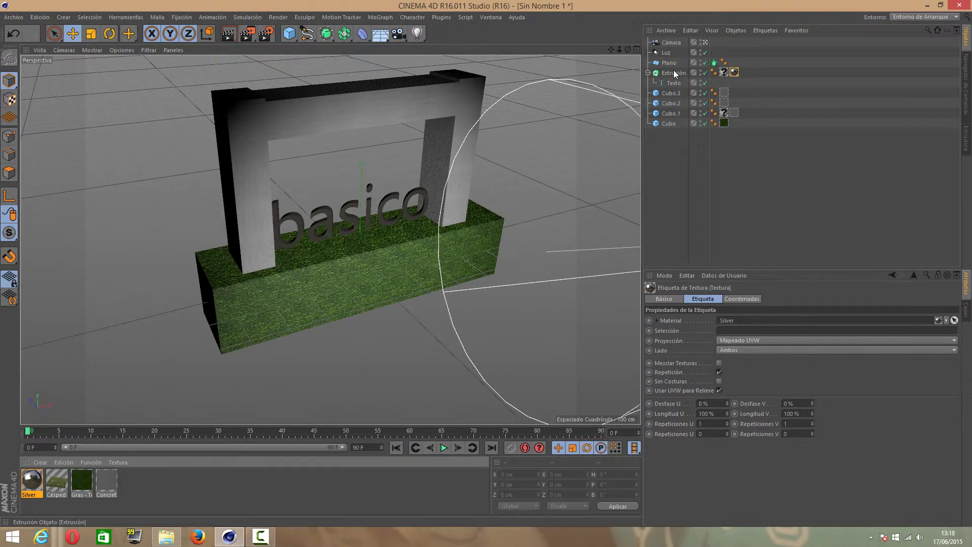
Step: Keep the light as Foco, give it soft shadow maps, raise its intensity, and preview-render
click(667, 53)
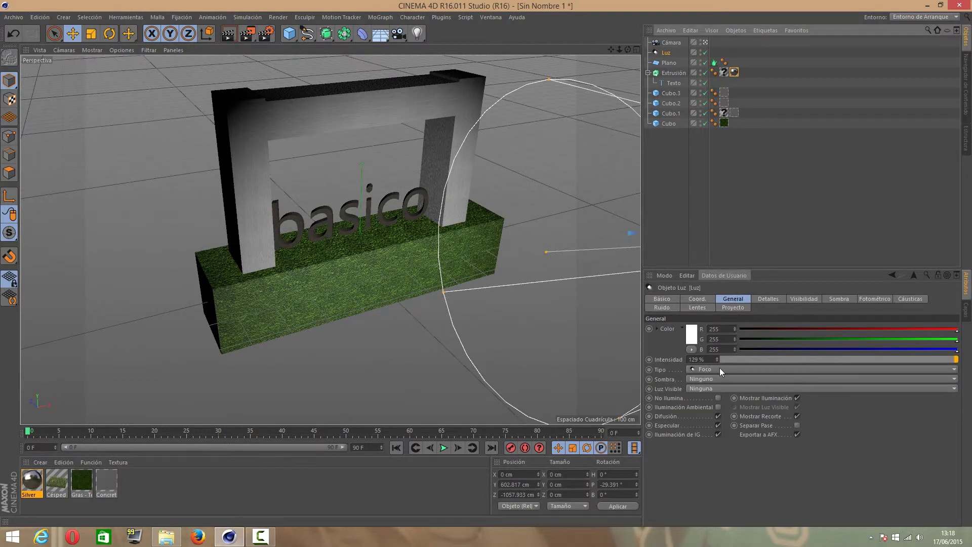
click(719, 368)
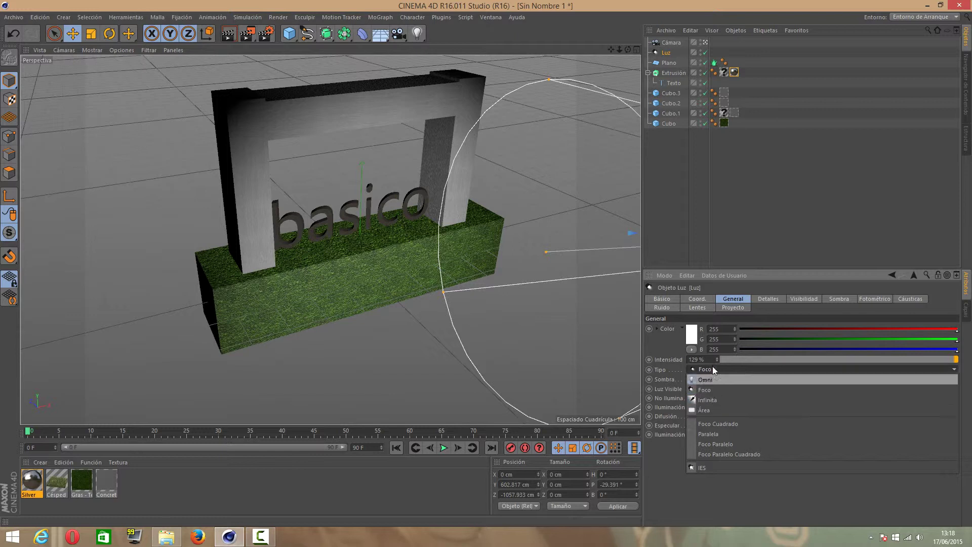
click(761, 369)
click(705, 380)
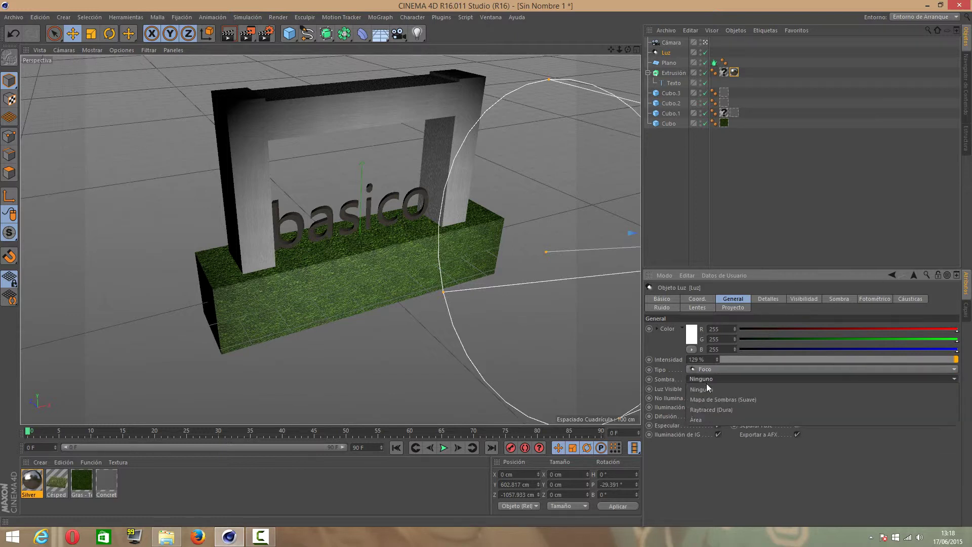
click(710, 411)
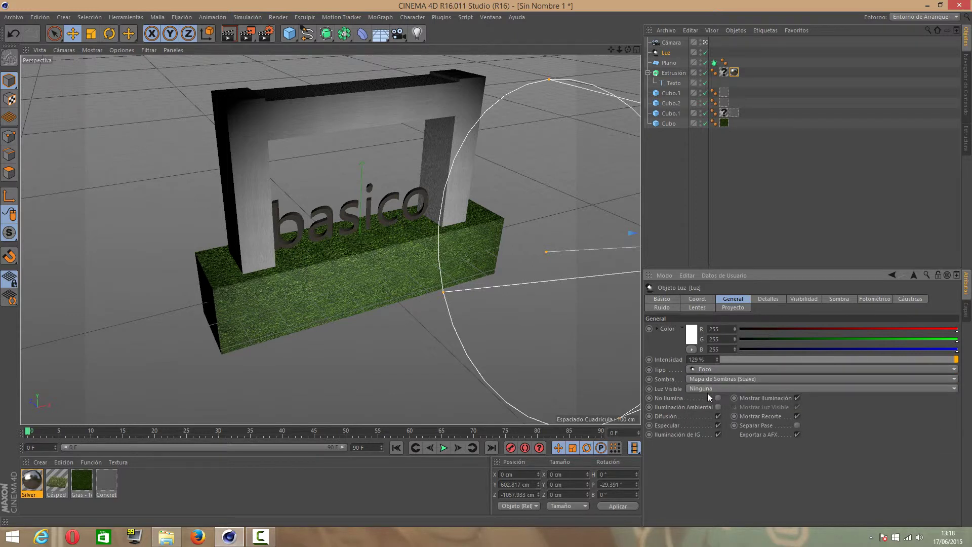
drag(716, 359, 713, 334)
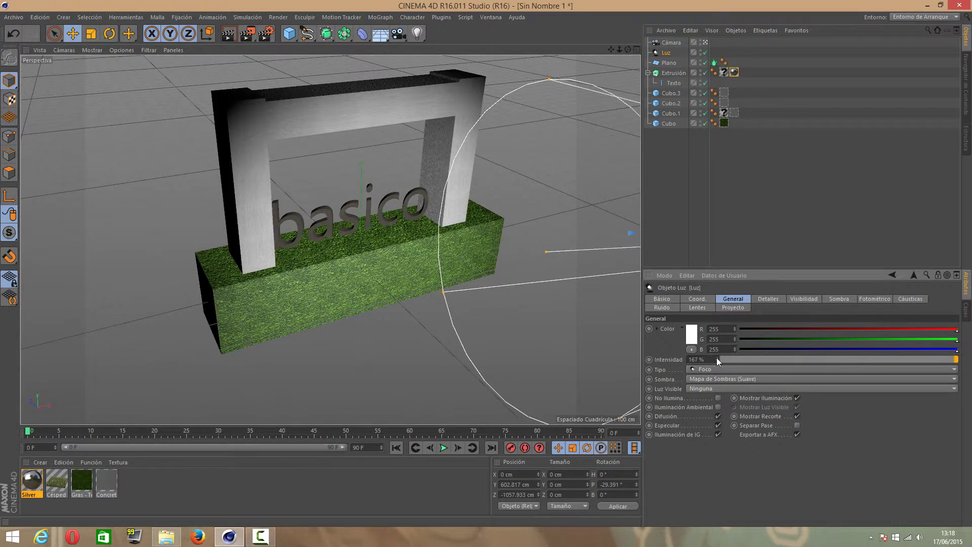
click(245, 35)
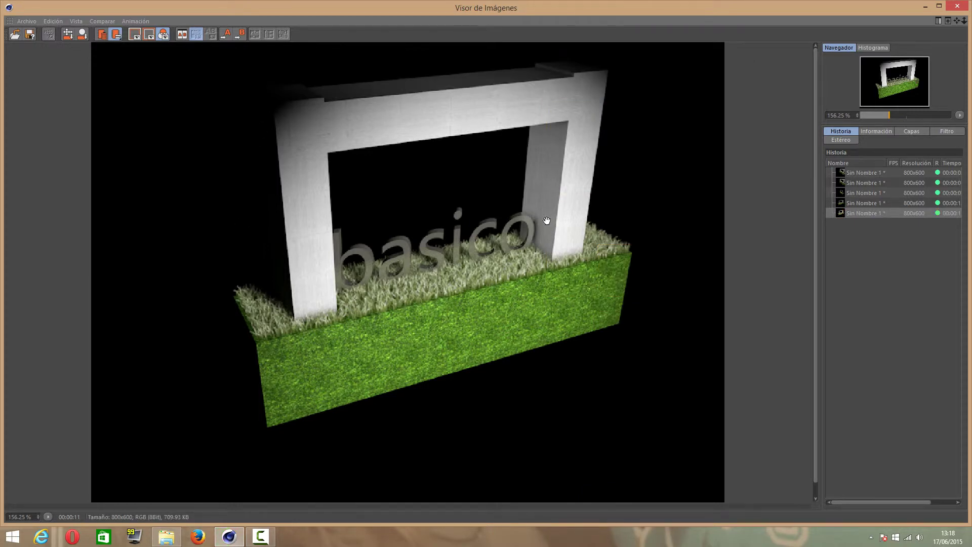
click(958, 6)
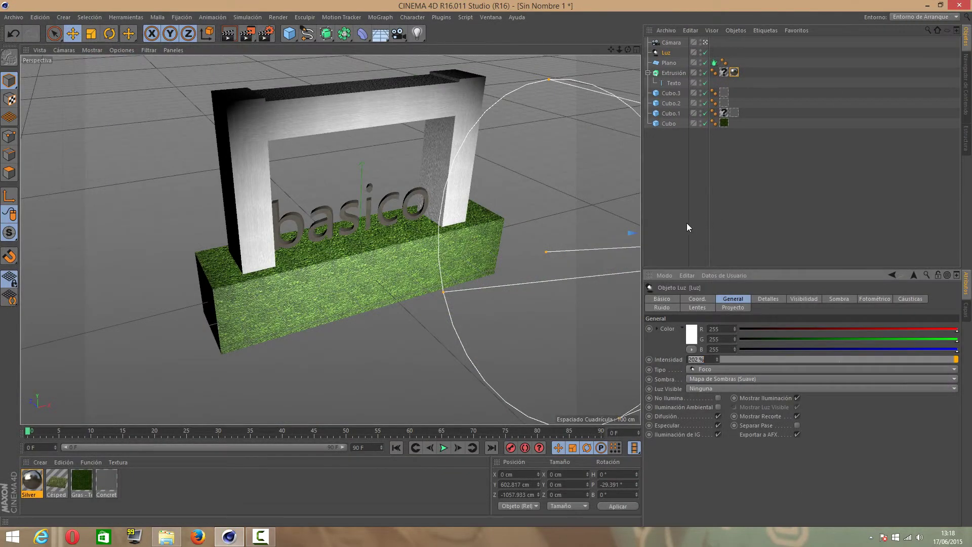
Step: Add a Plane primitive and immediately delete it
drag(289, 34, 402, 65)
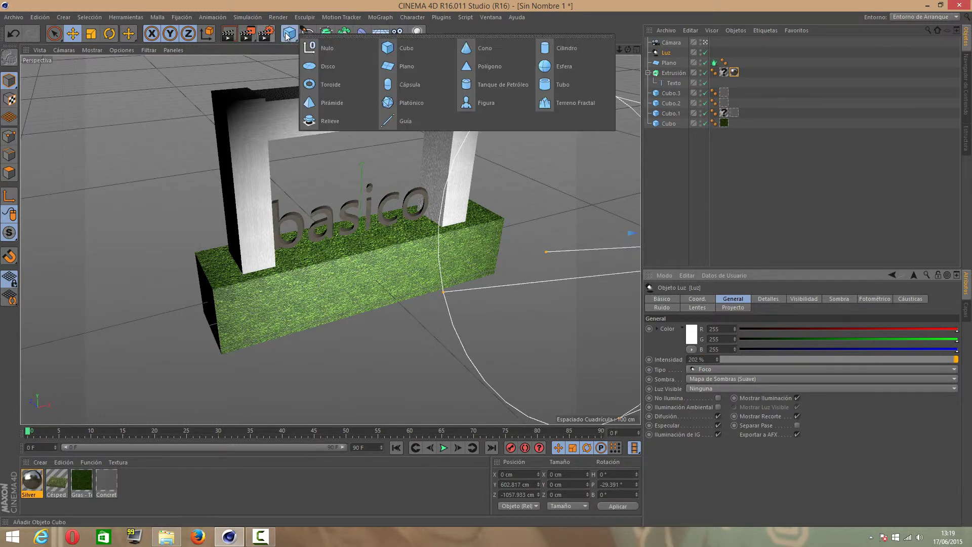
click(402, 66)
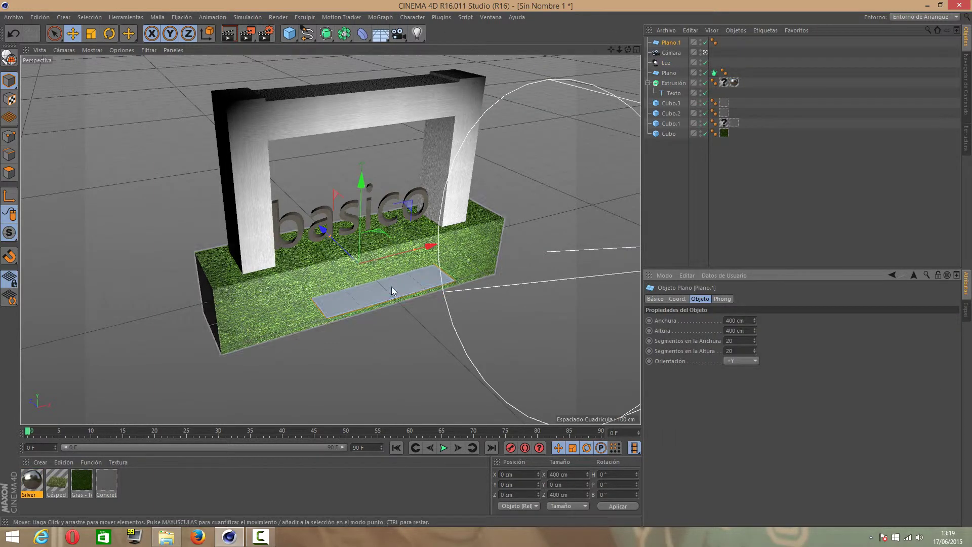
key(Delete)
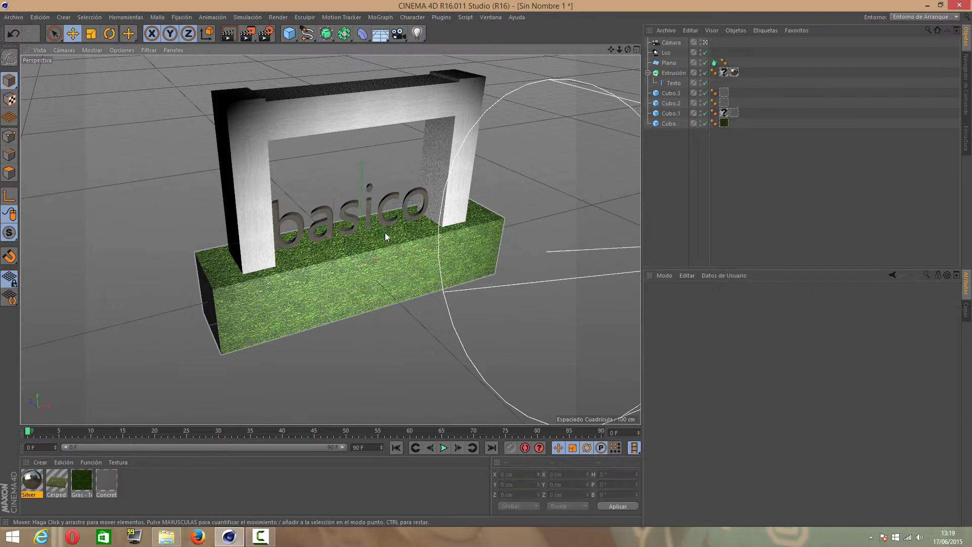
Step: Make the basico text 188 cm tall and offset the extrusion to X 13 cm, Y -3 cm
click(381, 236)
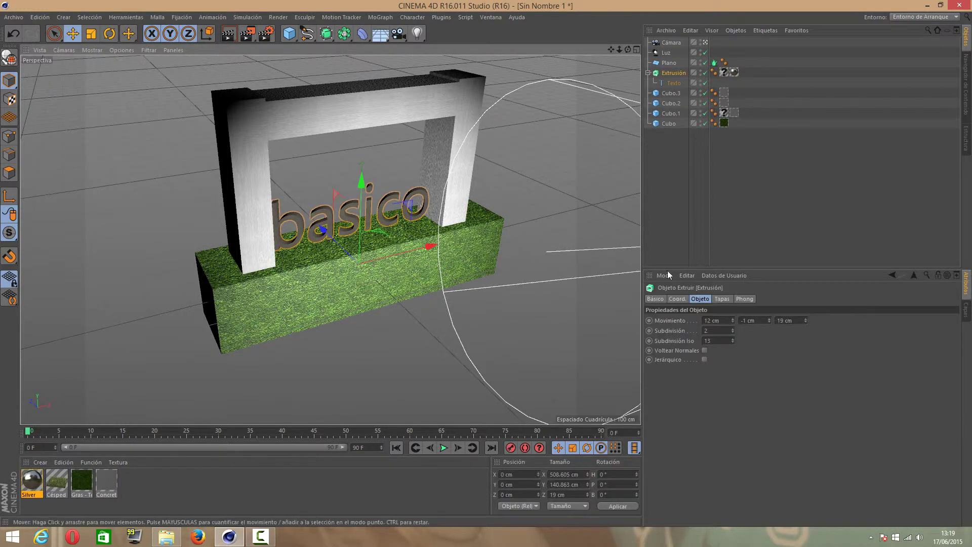
click(730, 320)
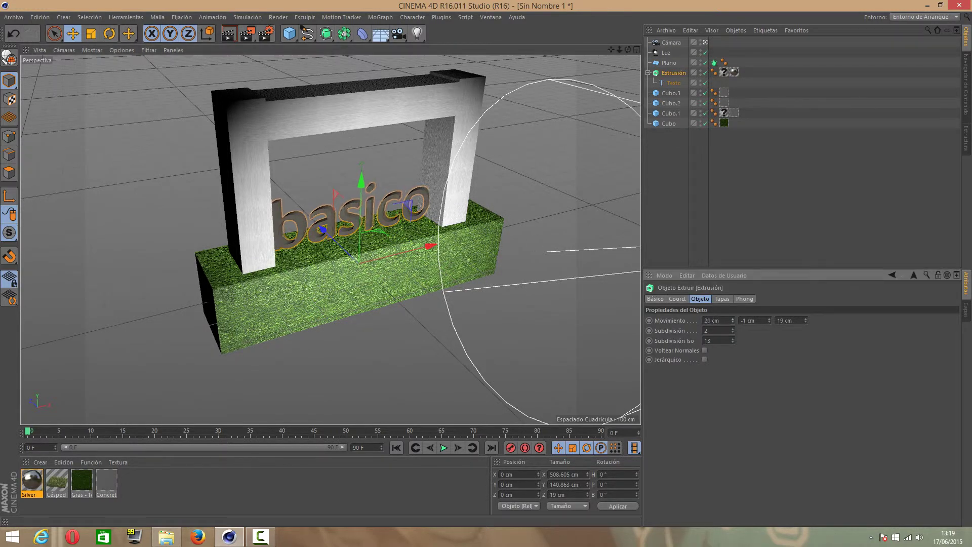
click(673, 83)
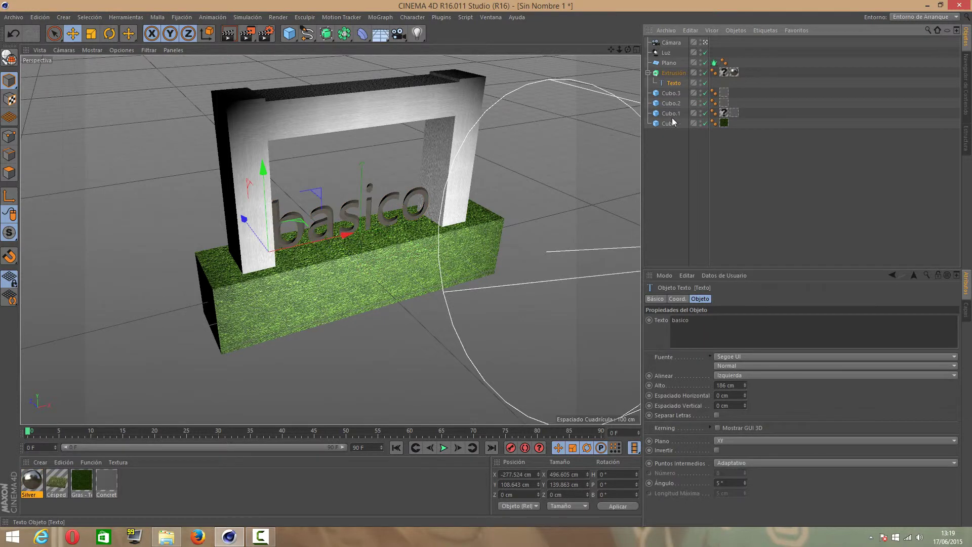
drag(744, 385, 744, 403)
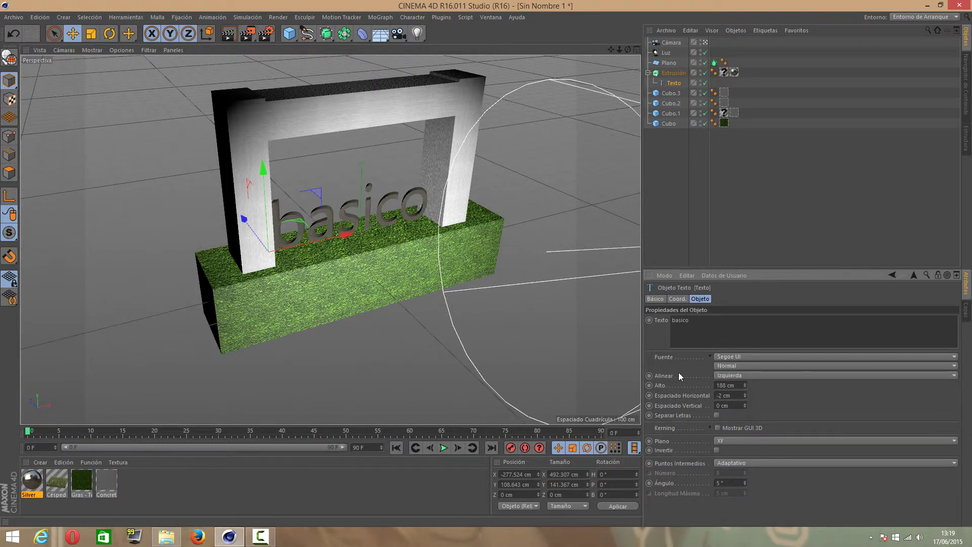
click(674, 73)
drag(768, 320, 750, 330)
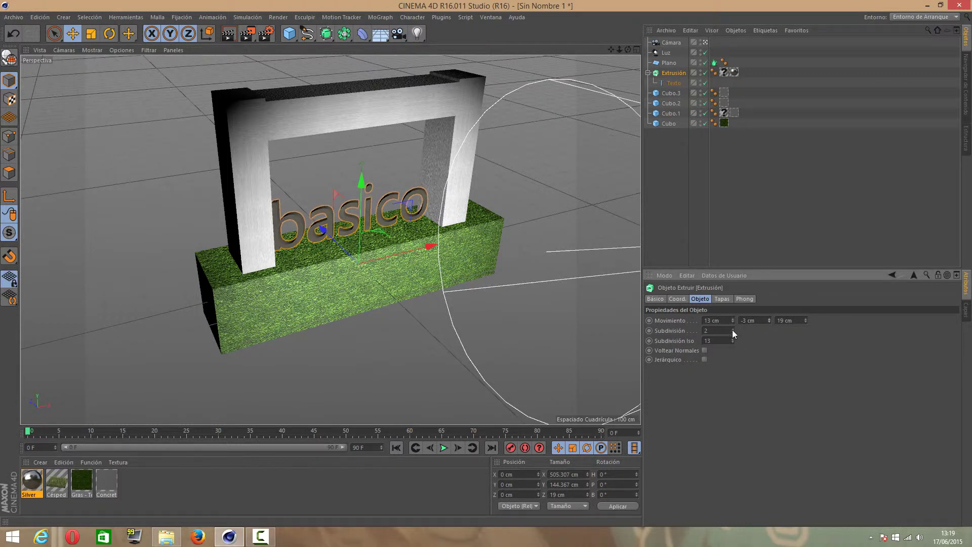
Step: Give the extrusion's front cap a Canto bevel with 5 steps and 6 cm radius
click(722, 299)
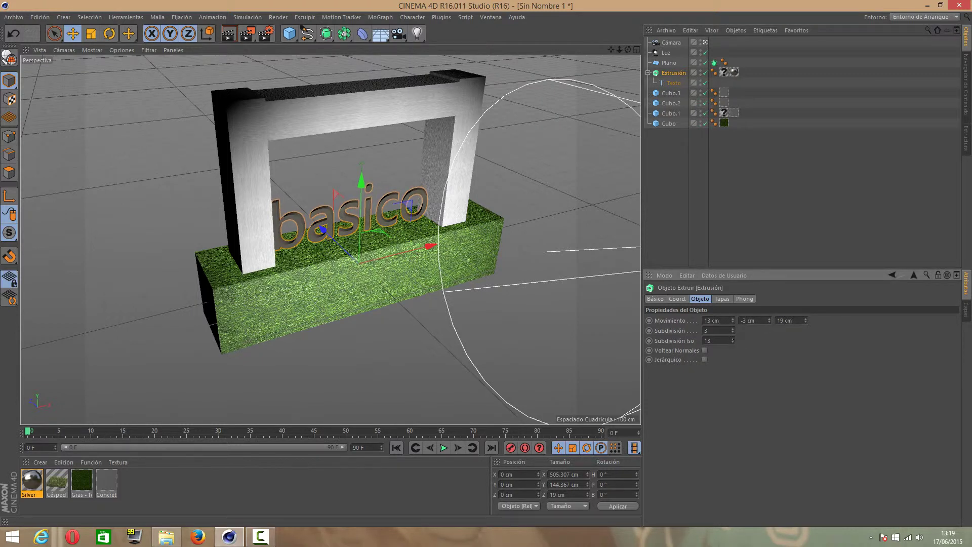
click(701, 299)
shift+click(679, 298)
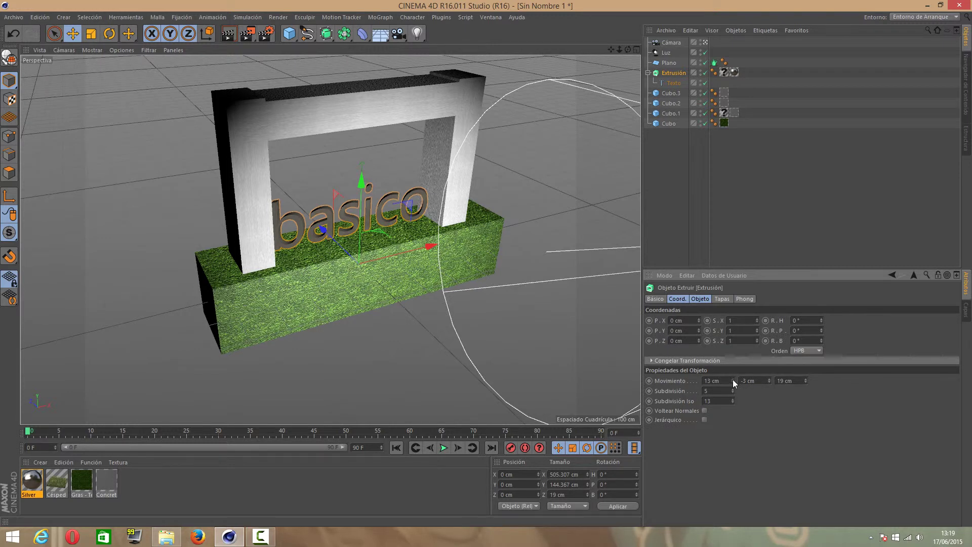
drag(733, 379, 733, 386)
click(722, 299)
click(719, 299)
click(660, 299)
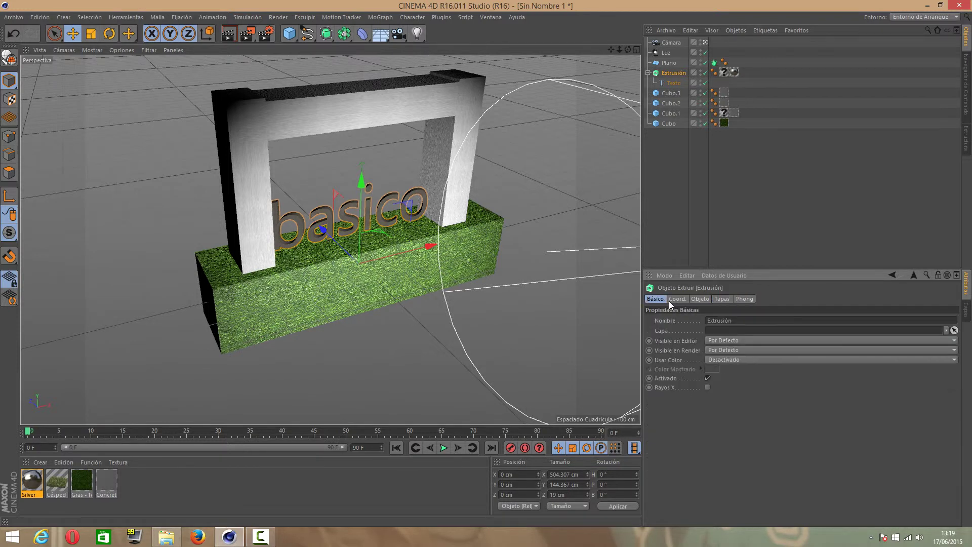
click(721, 300)
click(778, 322)
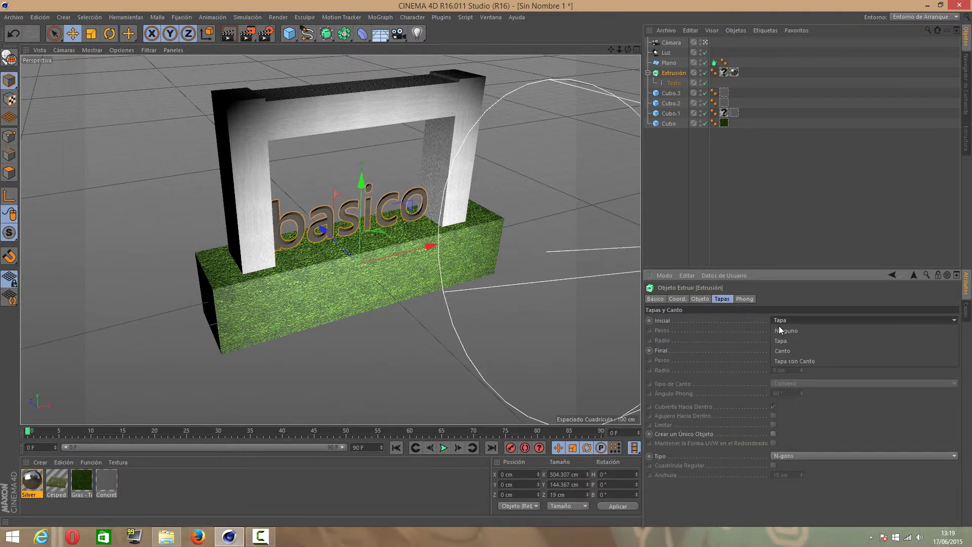
click(793, 348)
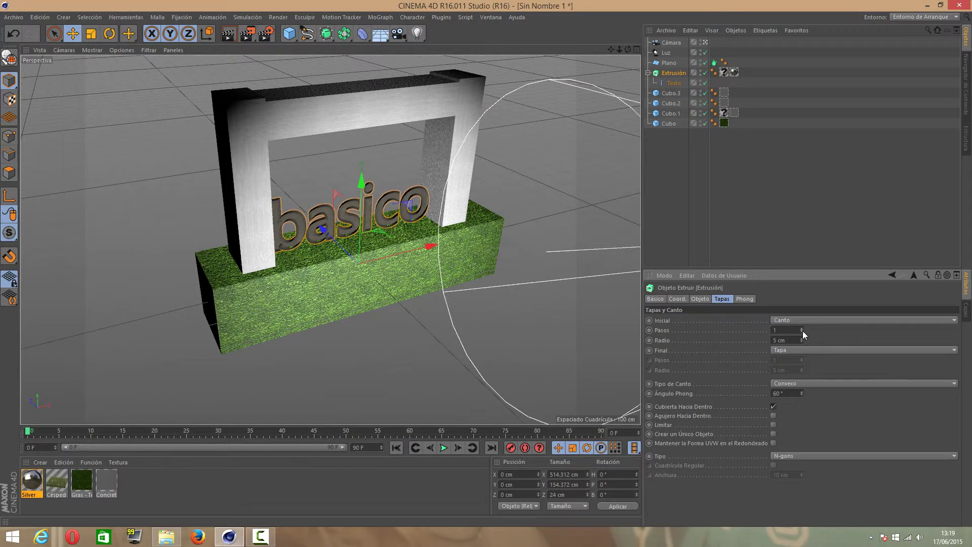
mouse_move(801, 327)
mouse_down()
mouse_move(801, 319)
mouse_move(801, 331)
mouse_up()
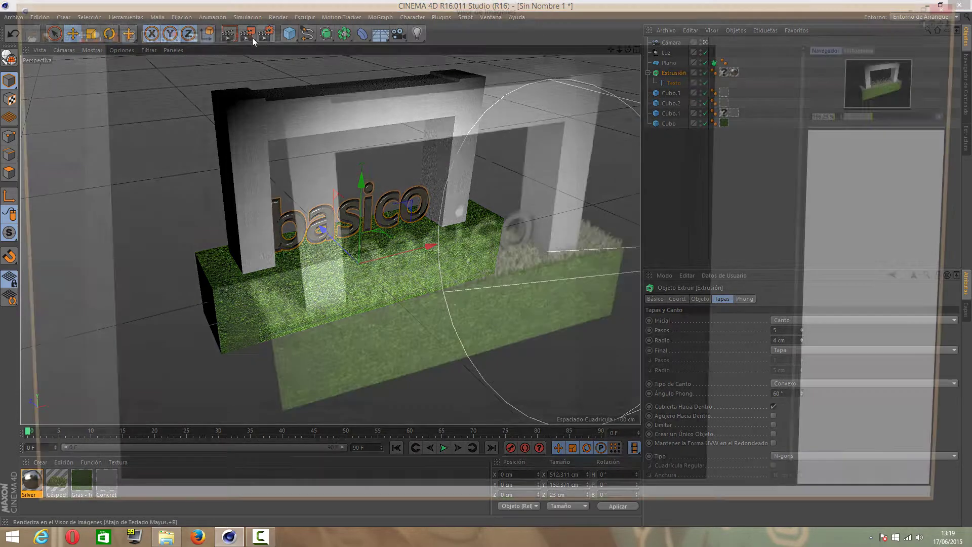
Step: Render to the Picture Viewer and zoom in to inspect the beveled text, grass and shadows
click(252, 37)
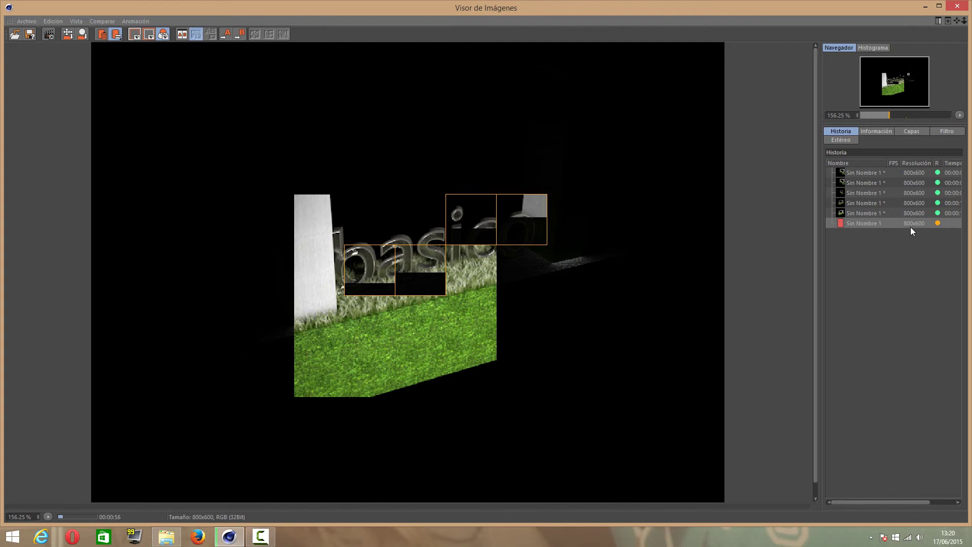
scroll(431, 296, down, 1)
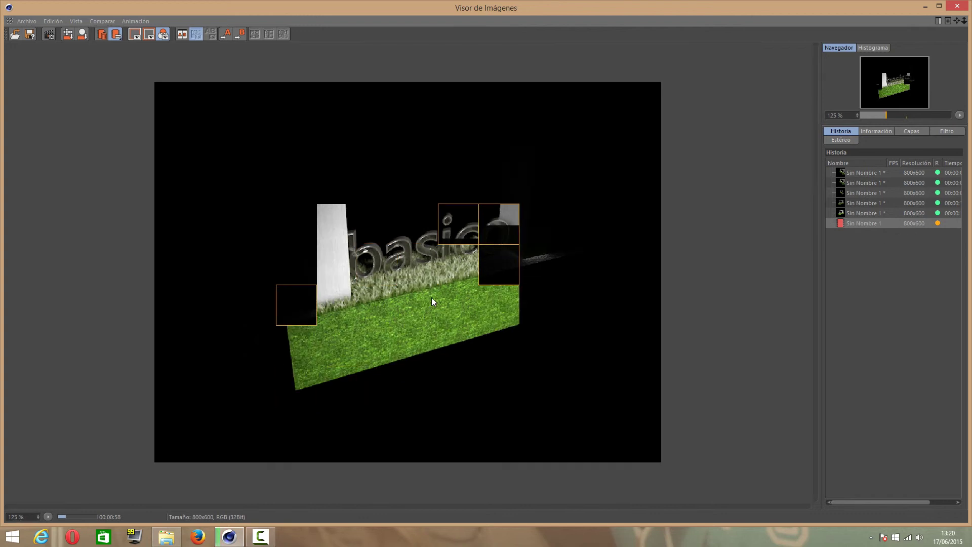
scroll(432, 297, down, 2)
scroll(432, 296, down, 1)
scroll(433, 296, up, 1)
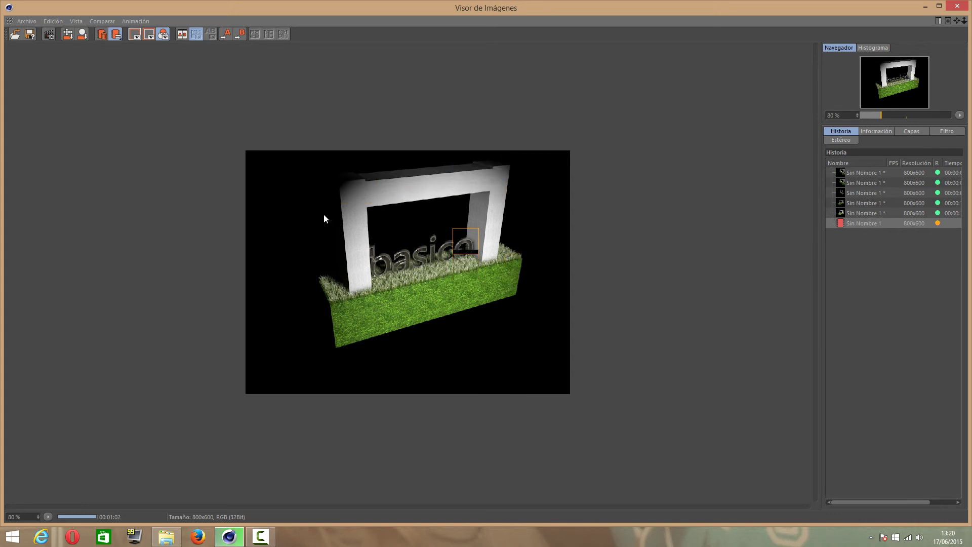
scroll(360, 277, up, 2)
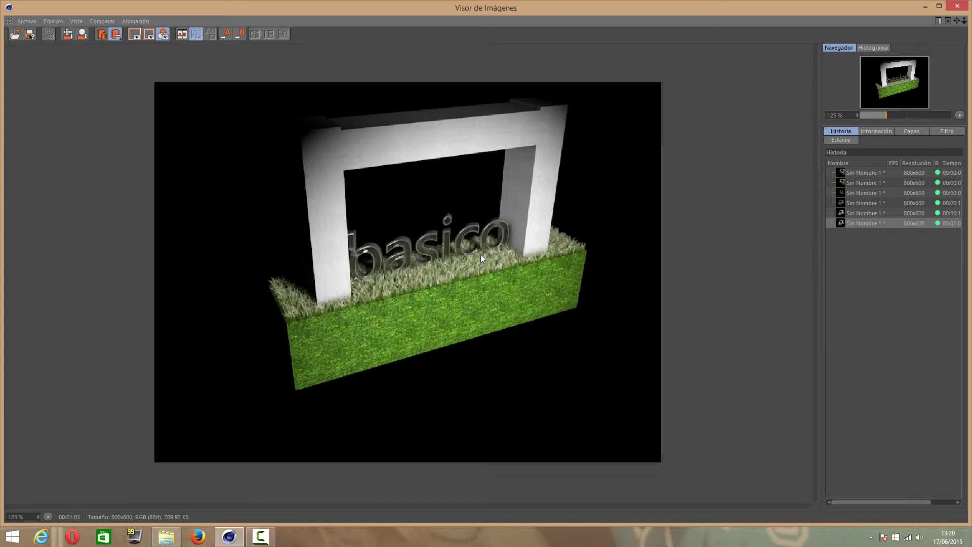
Step: Scroll the finished render, then close the Visor de Imágenes window
scroll(481, 259, down, 1)
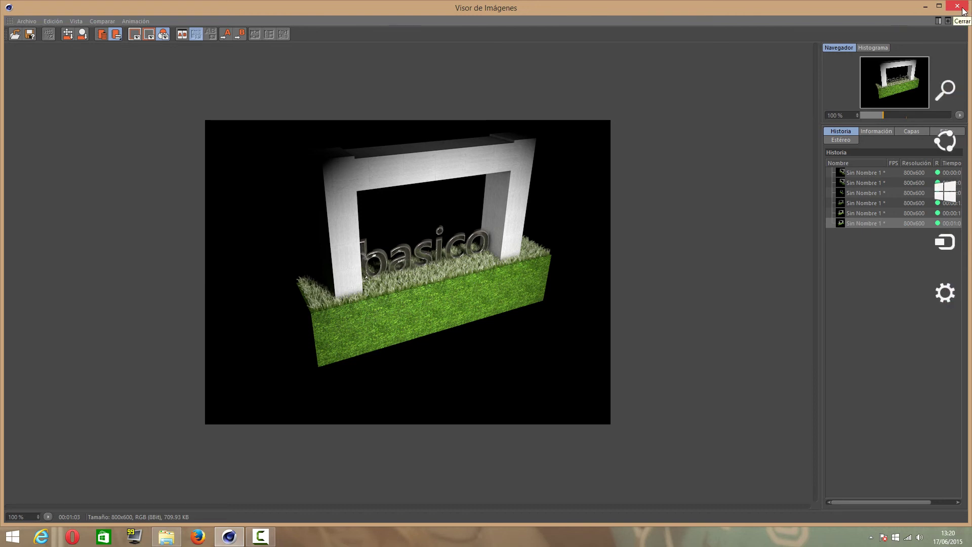
click(958, 6)
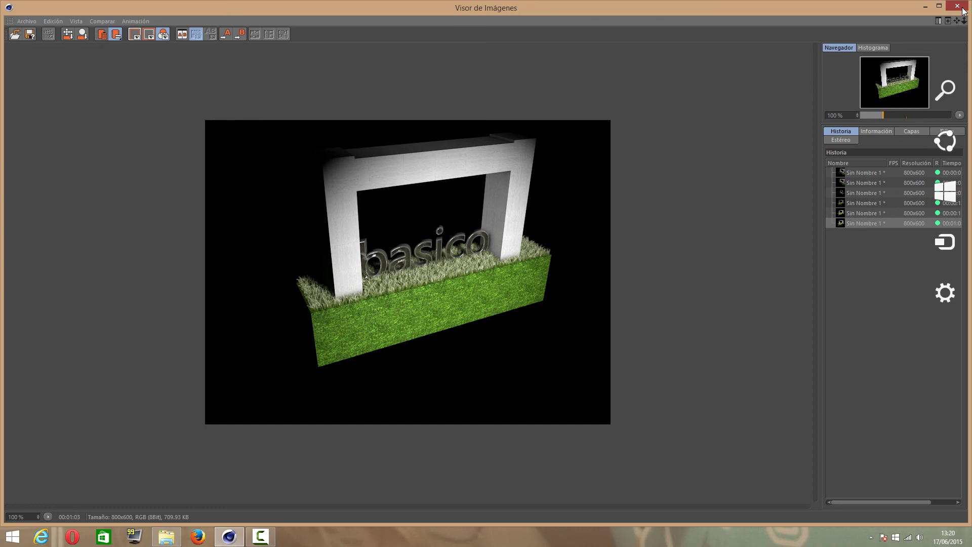